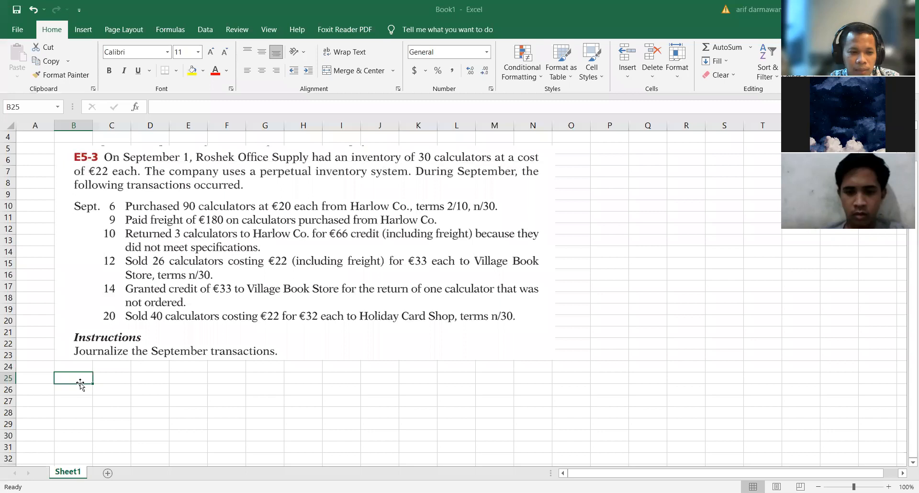
Step: Enter the first journal date in row 26, with Sep in B26 and 6 in C26
key("Return")
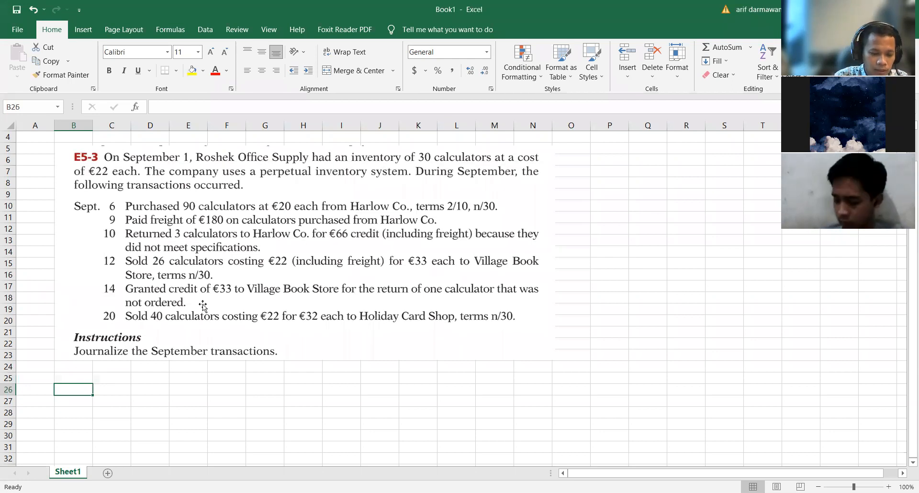
type("Sep")
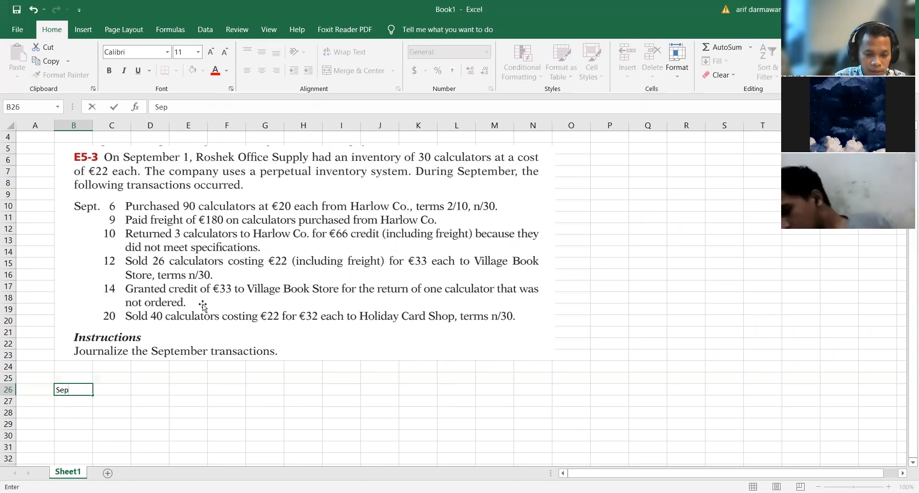
key("Tab")
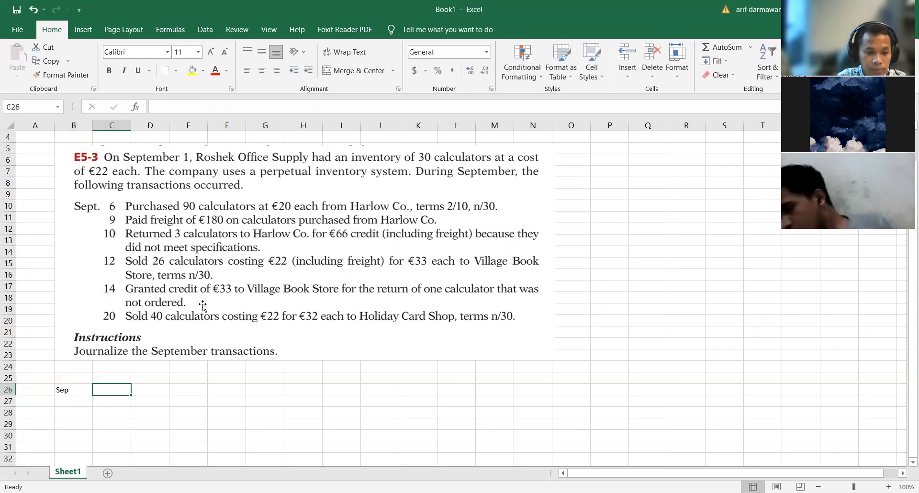
type("6")
key("Tab")
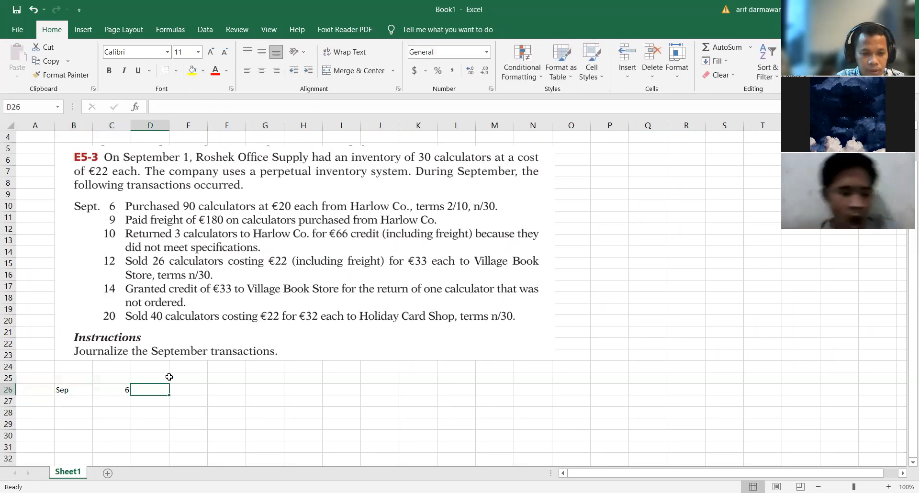
Step: Narrow column C to slightly wider than its day number
scroll(179, 371, "up", 2)
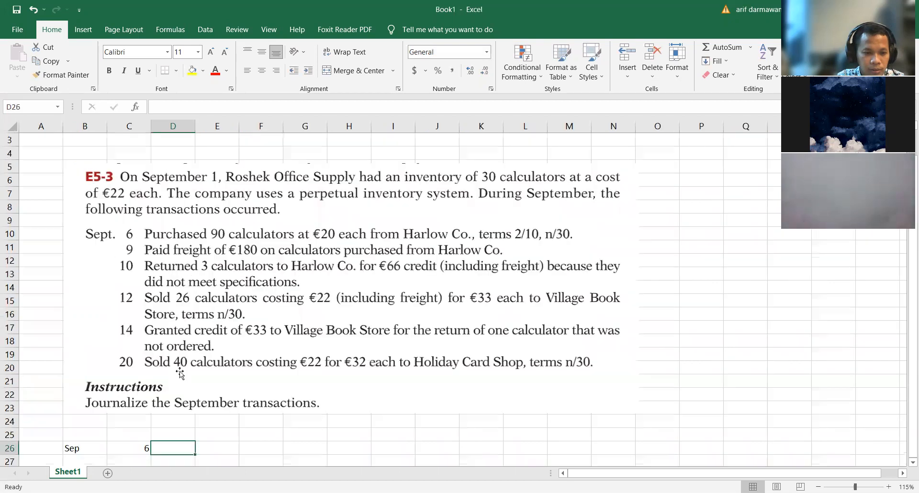
double_click(169, 127)
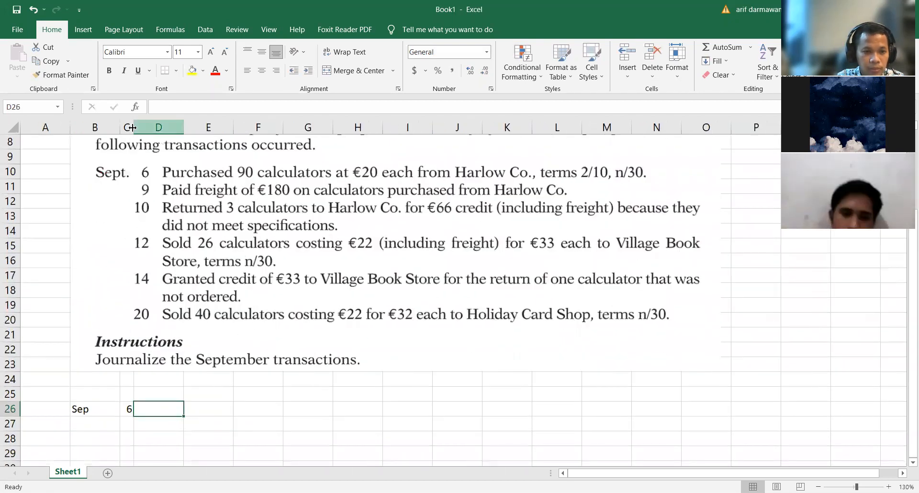
left_click_drag(141, 128, 147, 129)
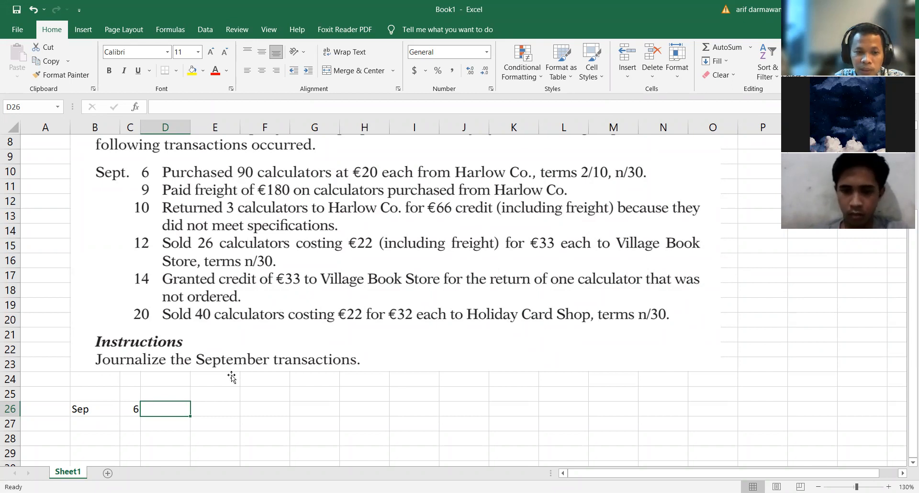
Step: Enter Inventory in D26 as the debit account for the September 6 purchase
scroll(539, 171, "up", 1)
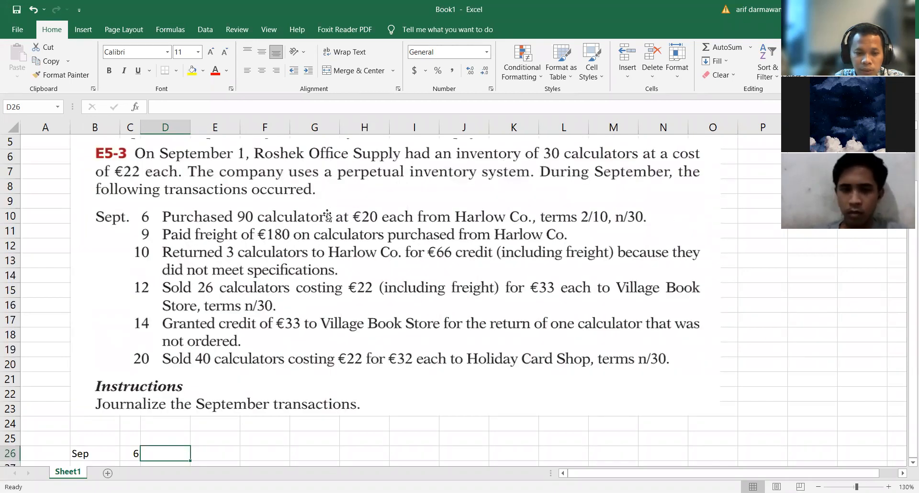
scroll(177, 362, "down", 2)
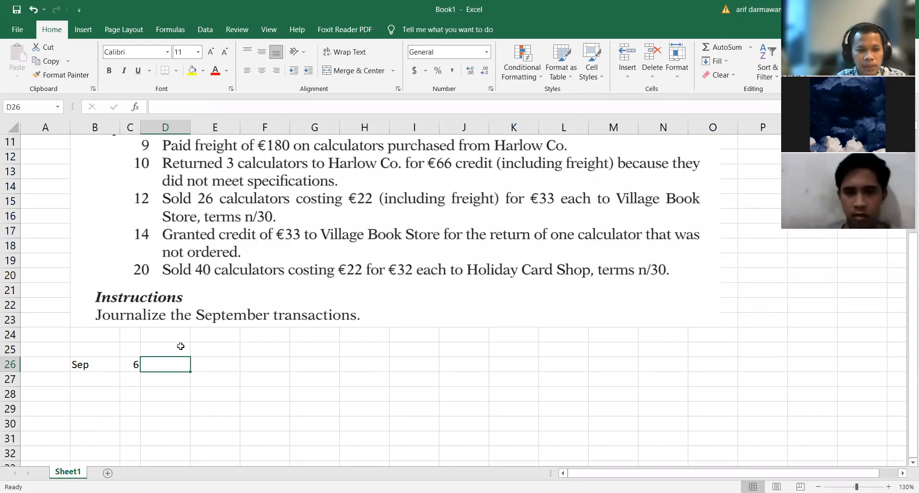
scroll(170, 209, "up", 1)
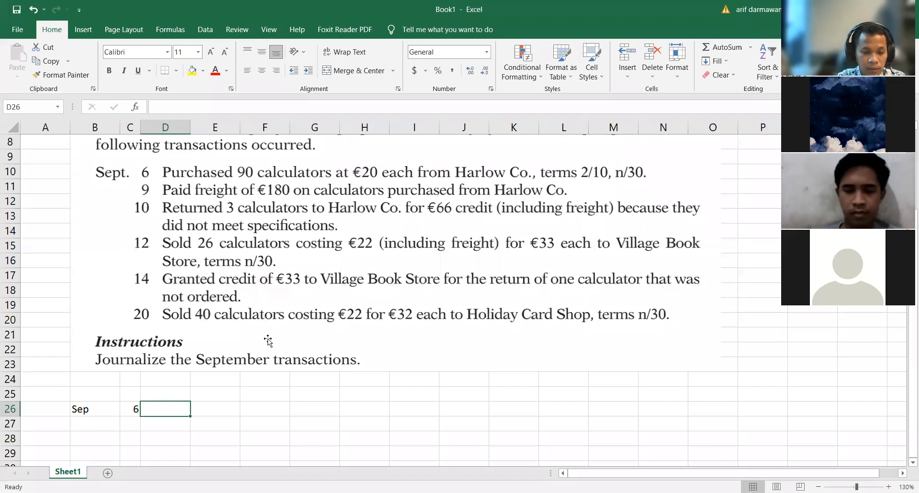
type("Inventory")
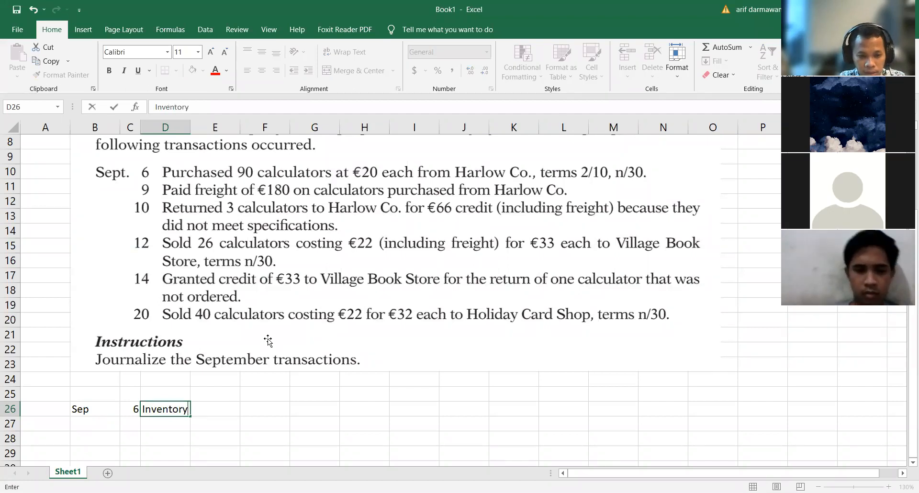
key("Tab")
Step: Enter Account Payable in E27 as the credit account and widen column E to fit the text
key("Down")
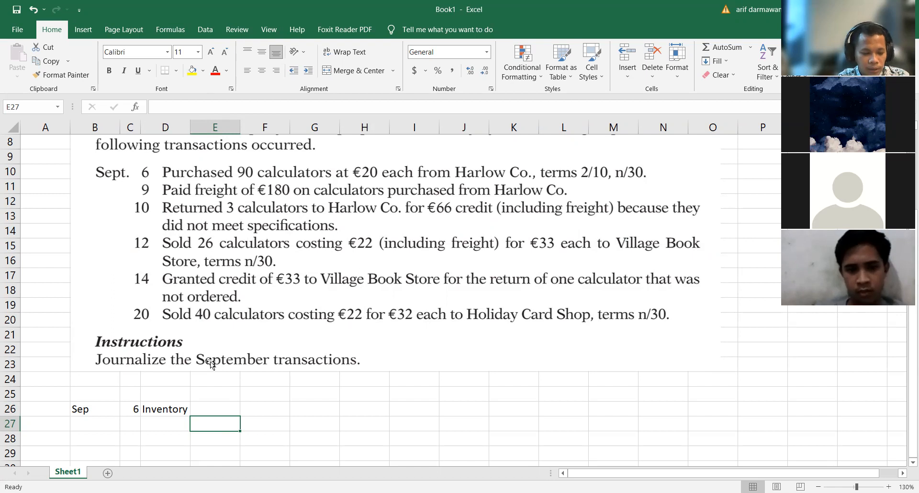
type("Accoun")
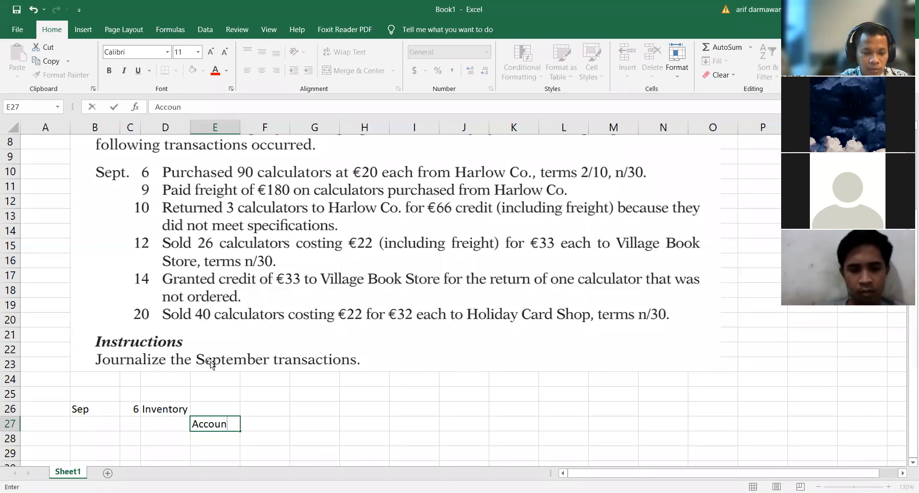
type("t Pa")
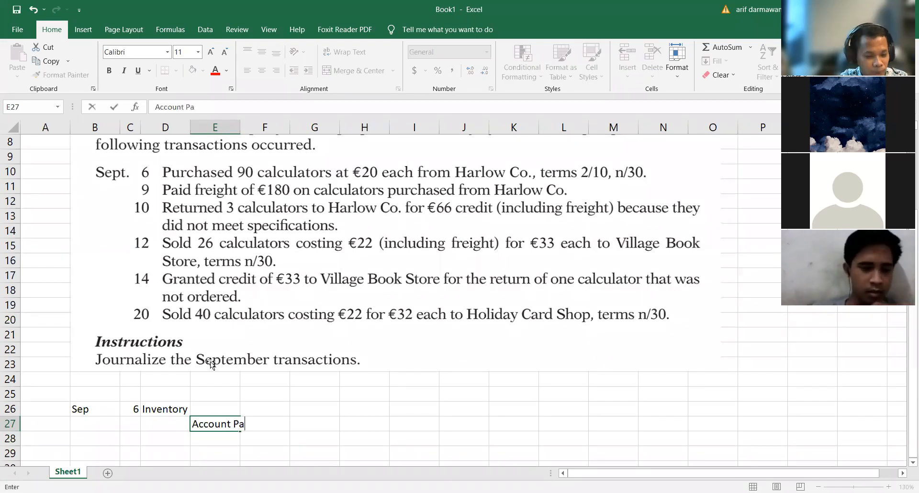
type("yable")
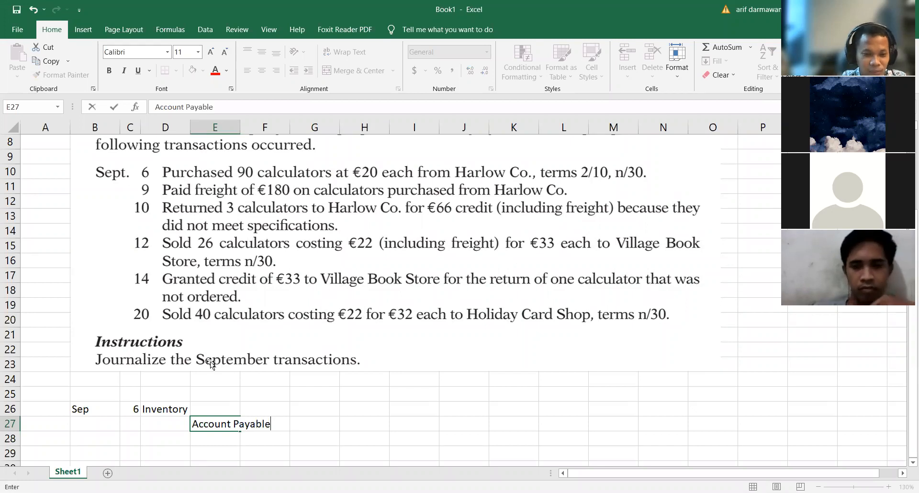
key("Return")
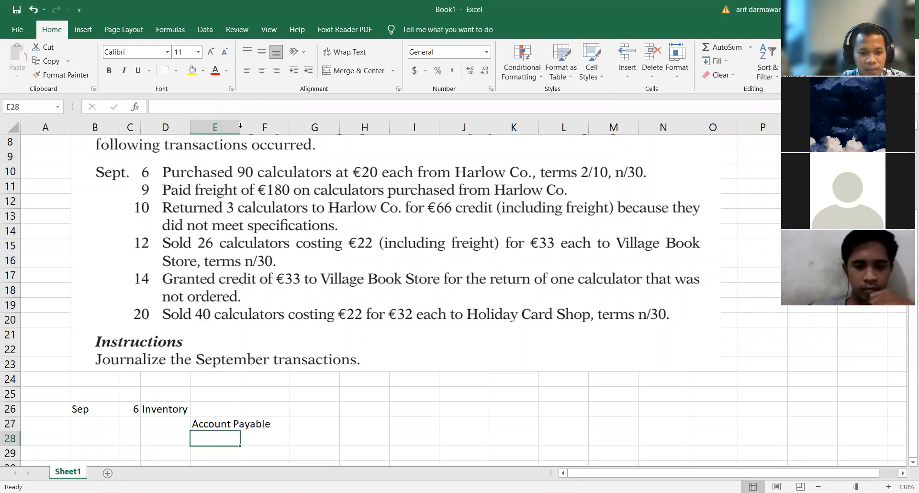
double_click(239, 123)
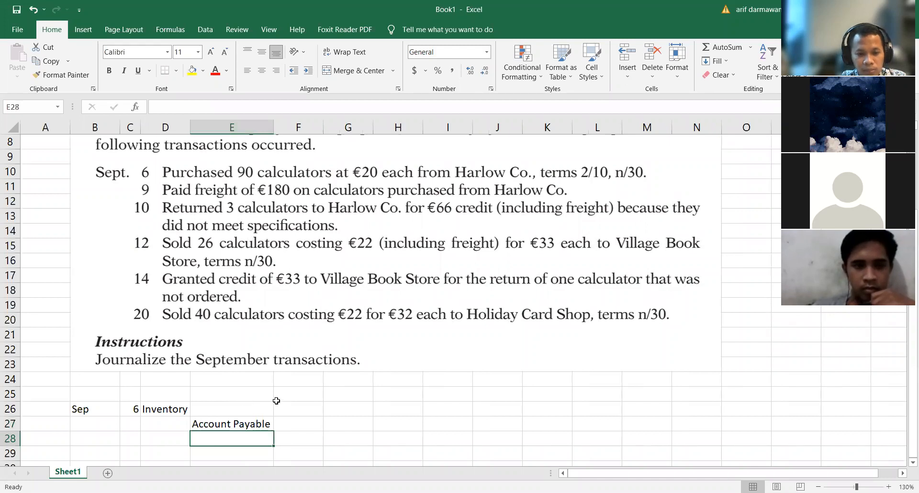
Step: Calculate the September 6 Inventory debit in F26 with the formula +90*20
key("Up")
key("Up")
key("Right")
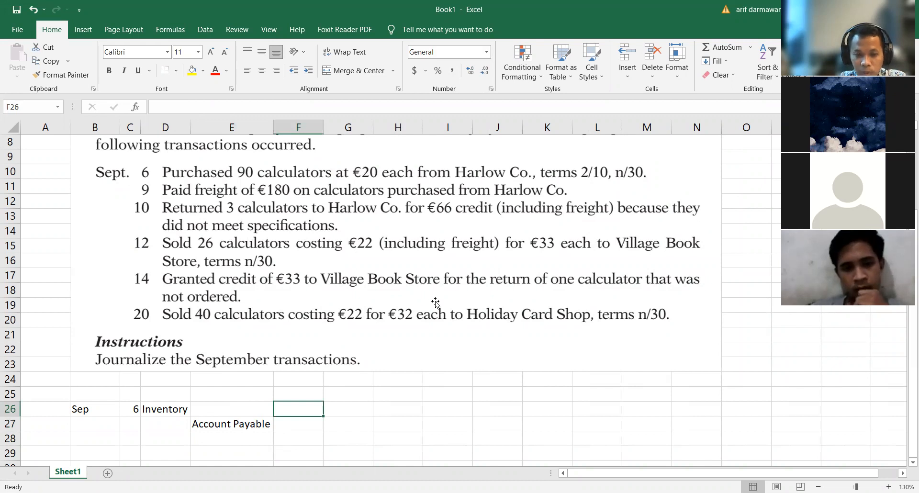
type("9")
key("BackSpace")
type("+90*20")
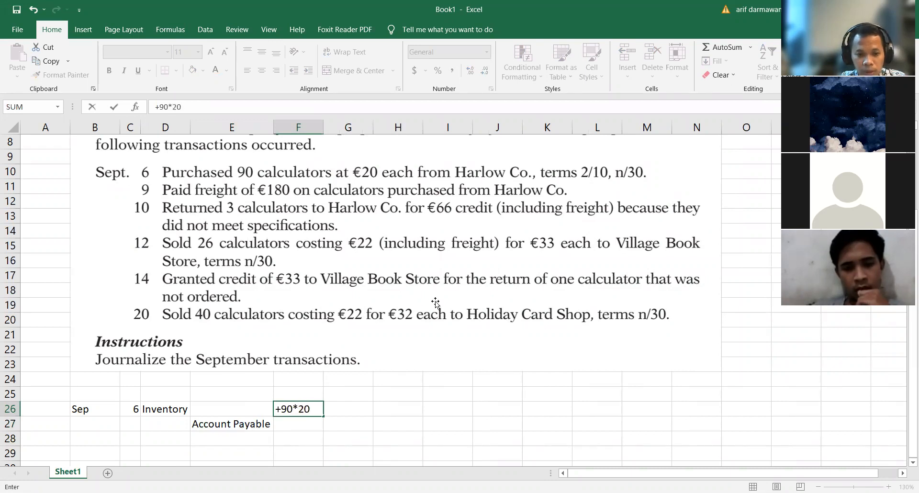
key("Return")
Step: Set the Account Payable credit in G27 to reference the debit amount with +F26
left_click(353, 424)
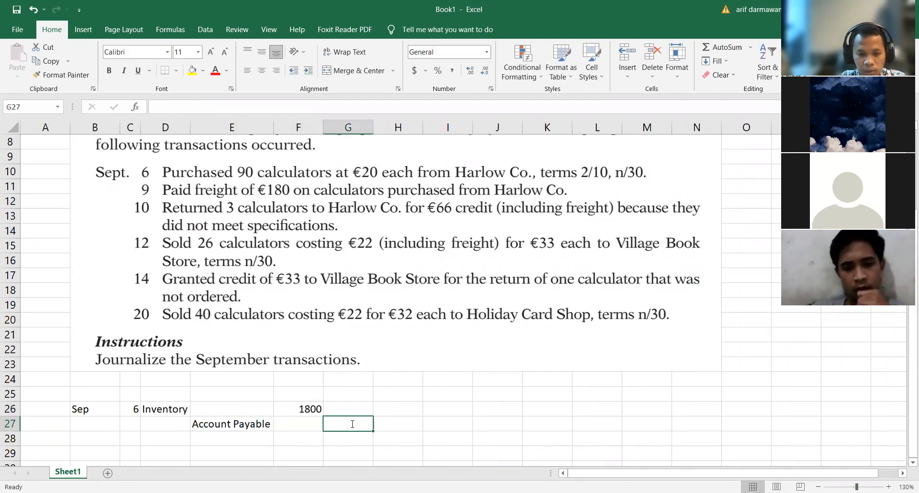
type("+")
left_click(313, 411)
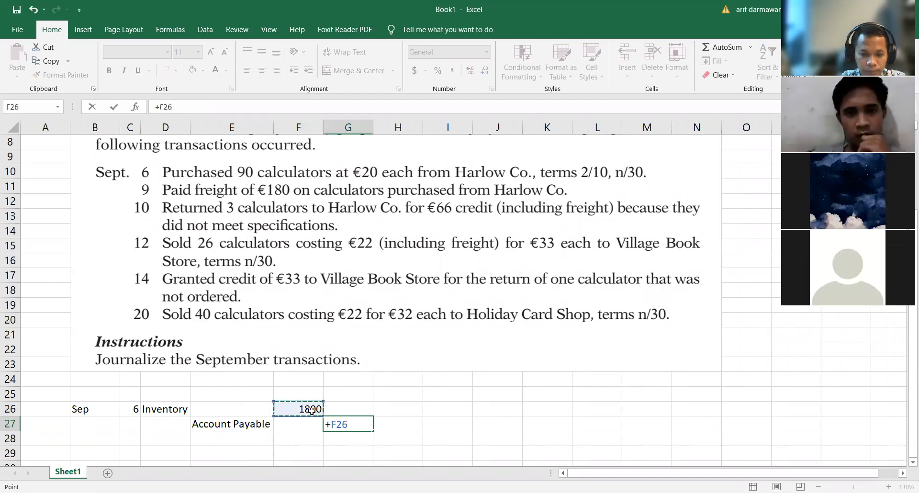
key("Return")
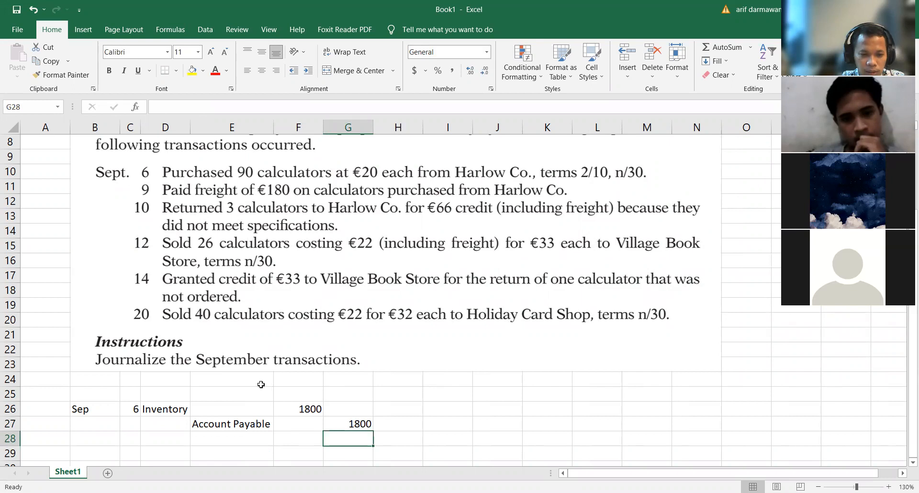
Step: Enter the day 9 in C29 to start the journal entry for the freight payment
scroll(186, 405, "down", 1)
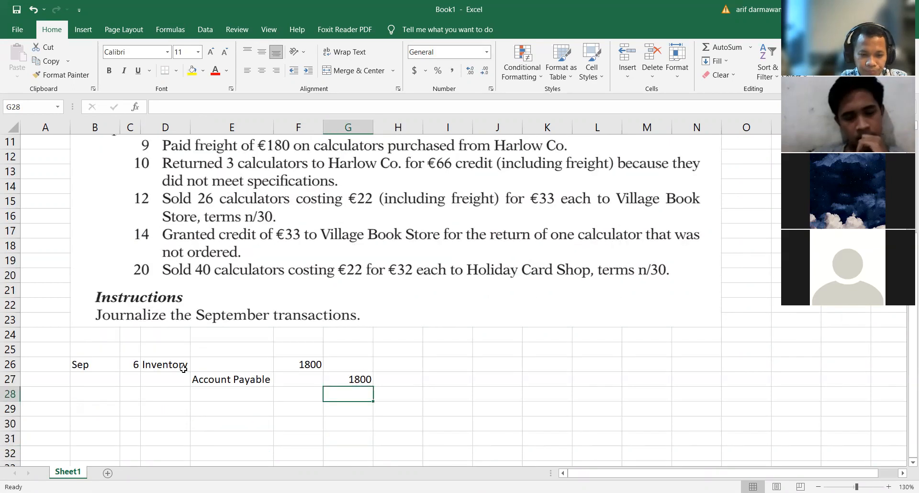
left_click(134, 410)
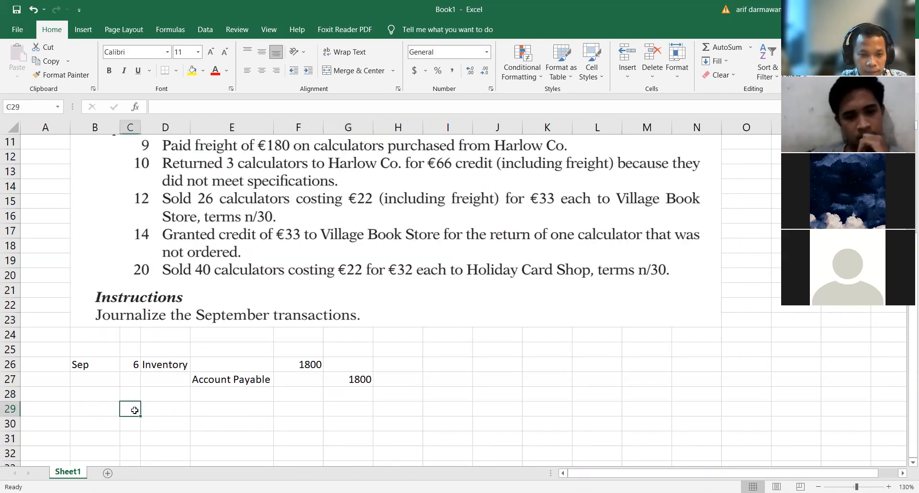
scroll(135, 410, "up", 1)
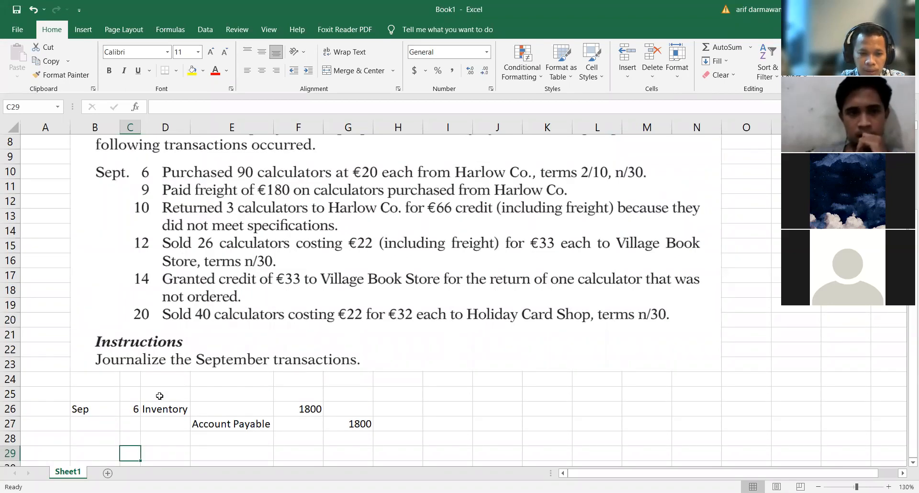
scroll(159, 395, "down", 1)
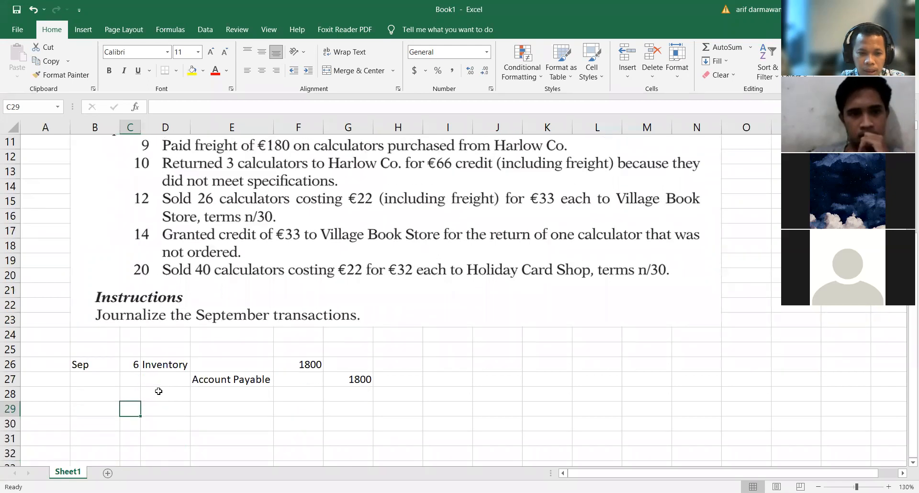
left_click(161, 364)
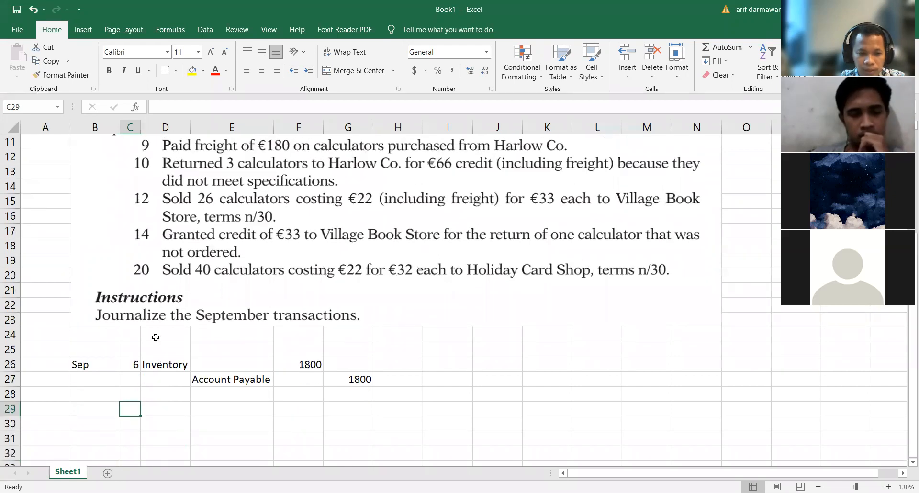
left_click(136, 409)
scroll(157, 214, "up", 1)
scroll(157, 214, "up", 2)
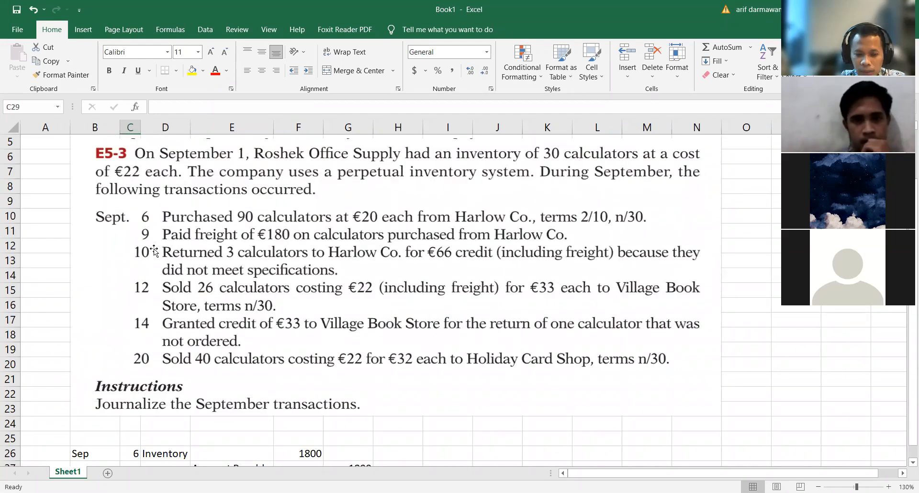
scroll(154, 248, "down", 1)
type("9")
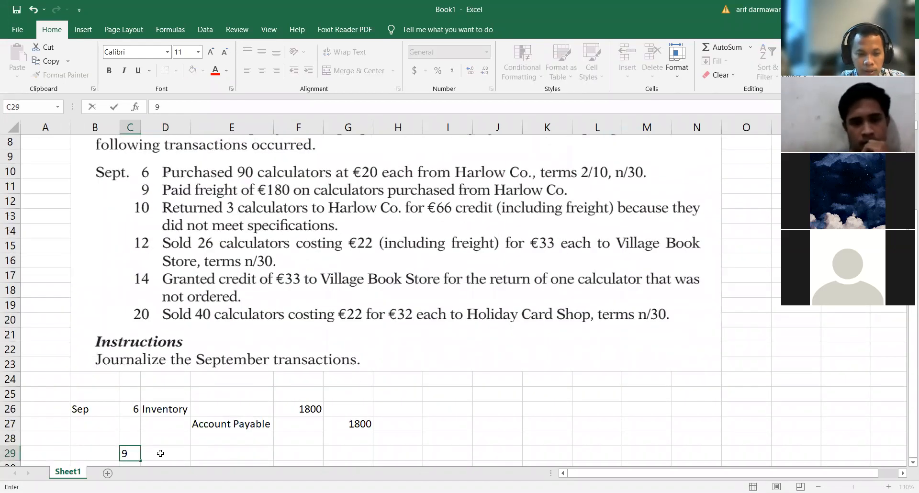
key("Tab")
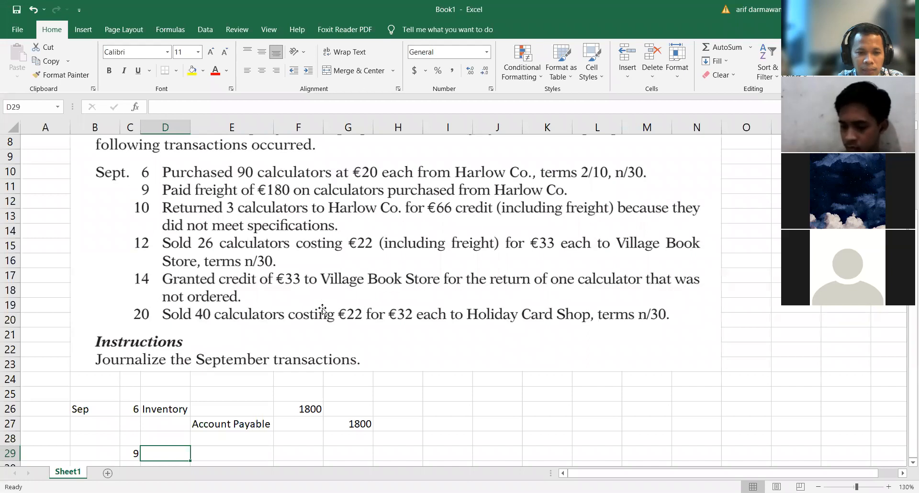
Step: Enter Inventory in D29 as the September 9 debit account and Cash in E30 as the credit account
type("Inventor")
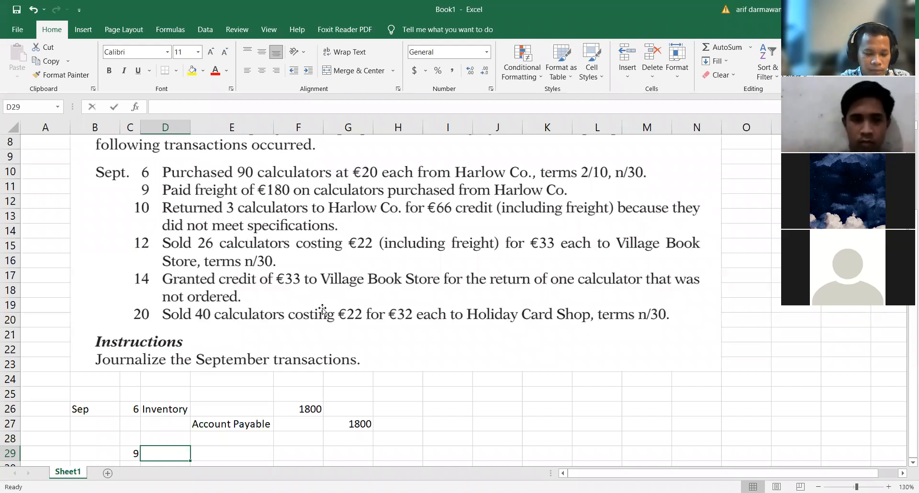
type("y")
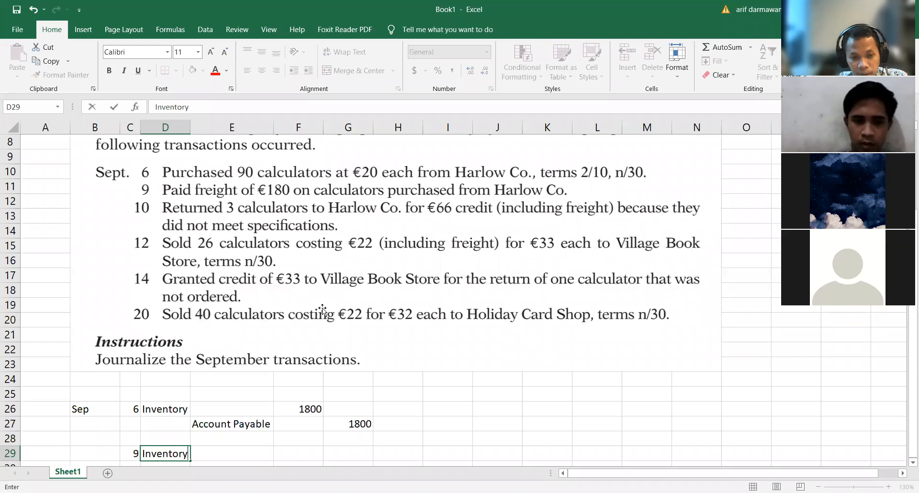
key("Return")
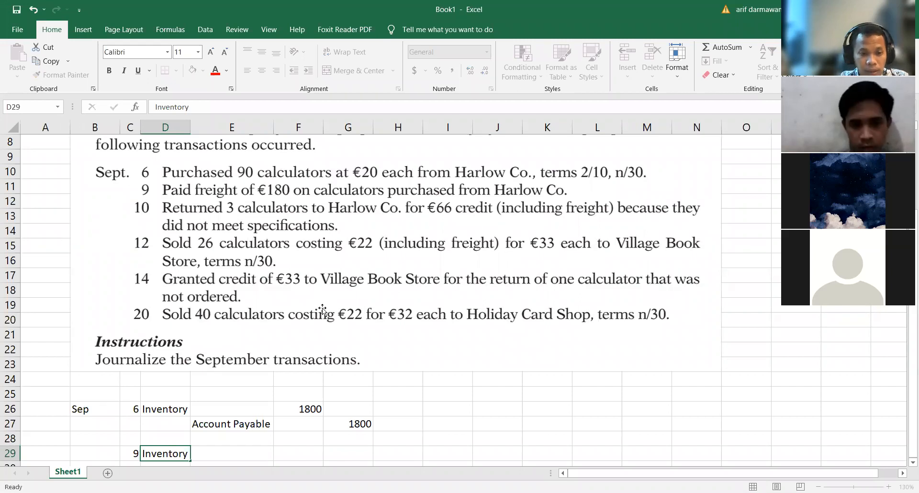
key("Right")
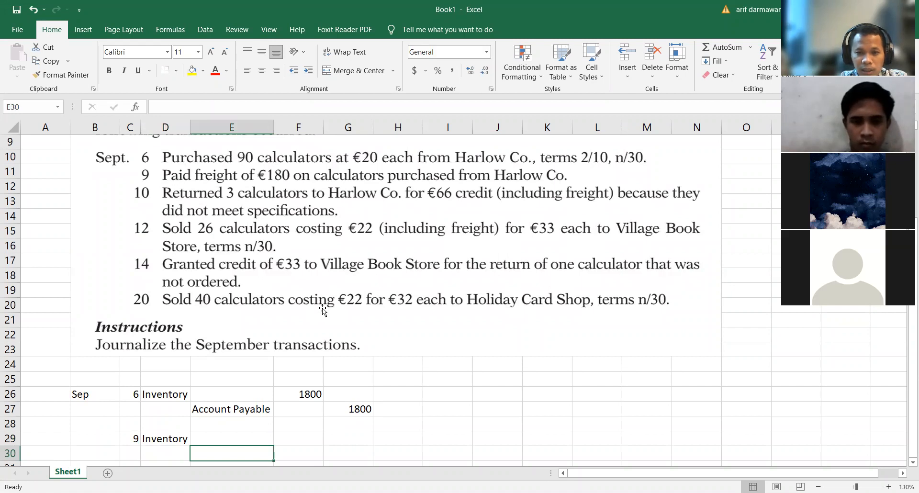
type("Cash")
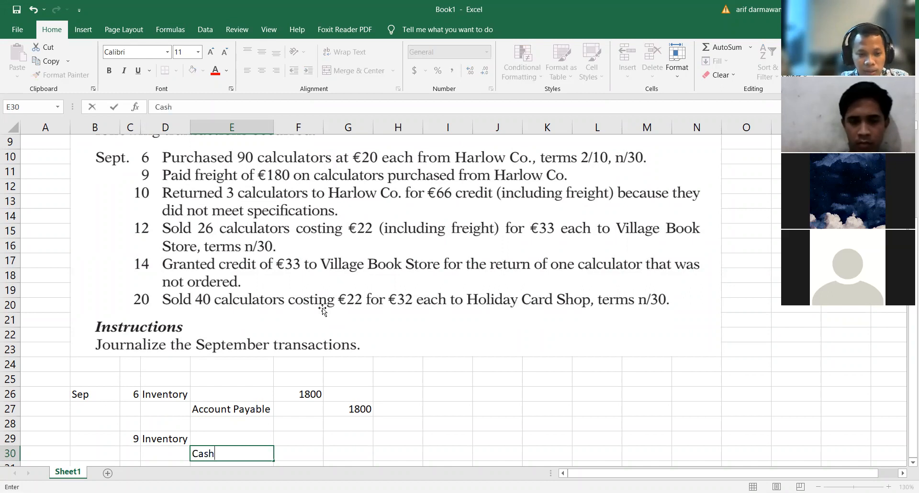
Step: Enter 180 as the Inventory debit in F29 and 180 as the Cash credit in G30
key("Up")
key("Right")
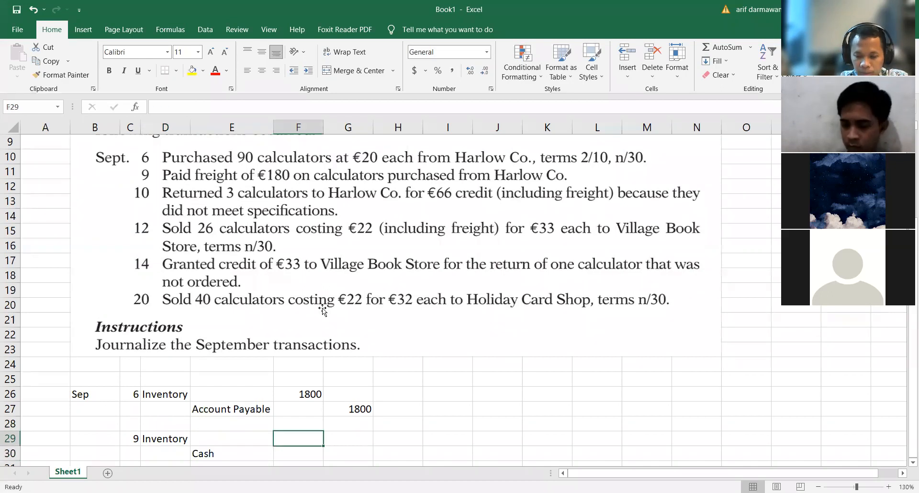
type("180")
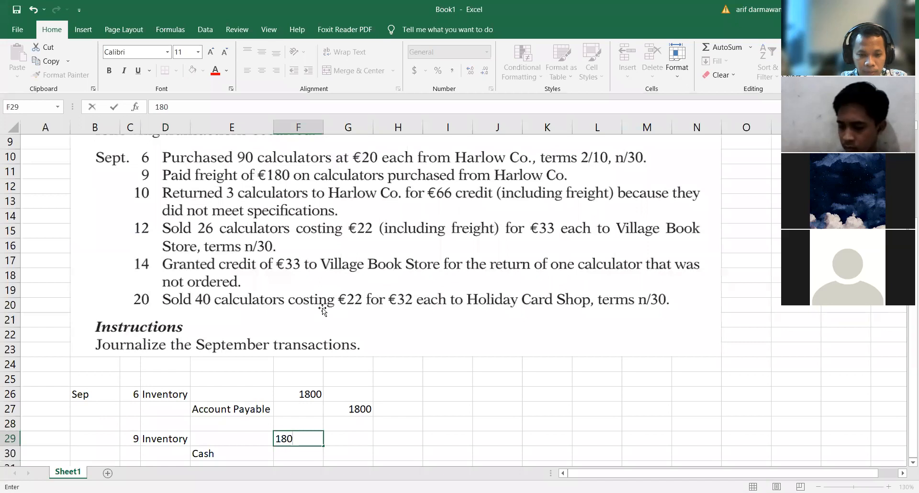
key("Down")
key("Right")
type("1801")
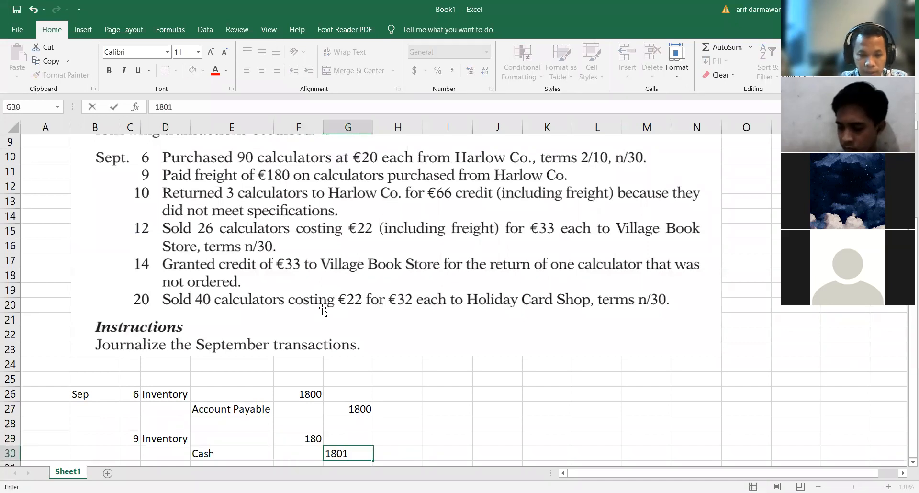
key("BackSpace")
key("Return")
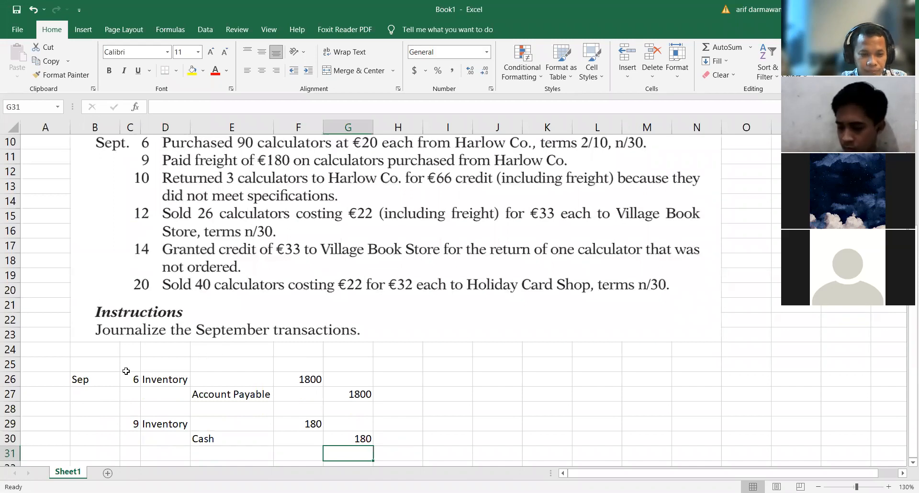
Step: Review the September 10 return transaction in the exercise text and enter the day 10 in C32
scroll(115, 382, "down", 1)
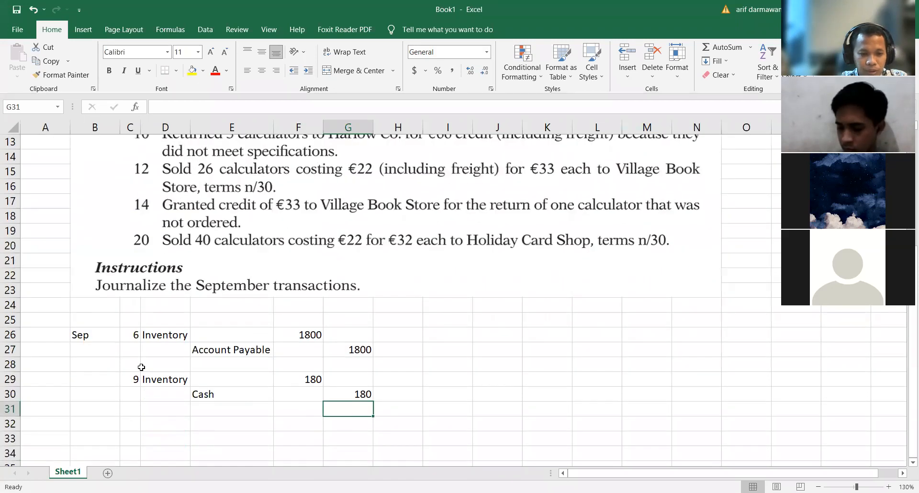
left_click(130, 423)
scroll(145, 345, "up", 2)
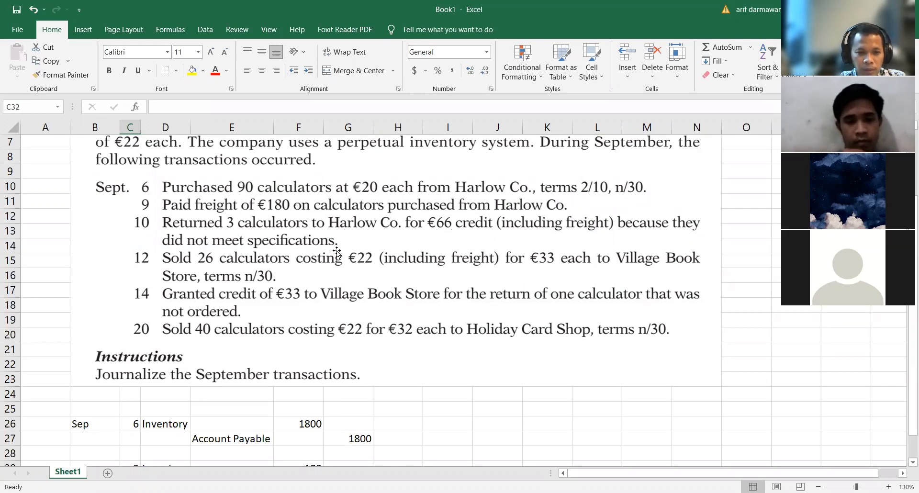
scroll(334, 250, "down", 1)
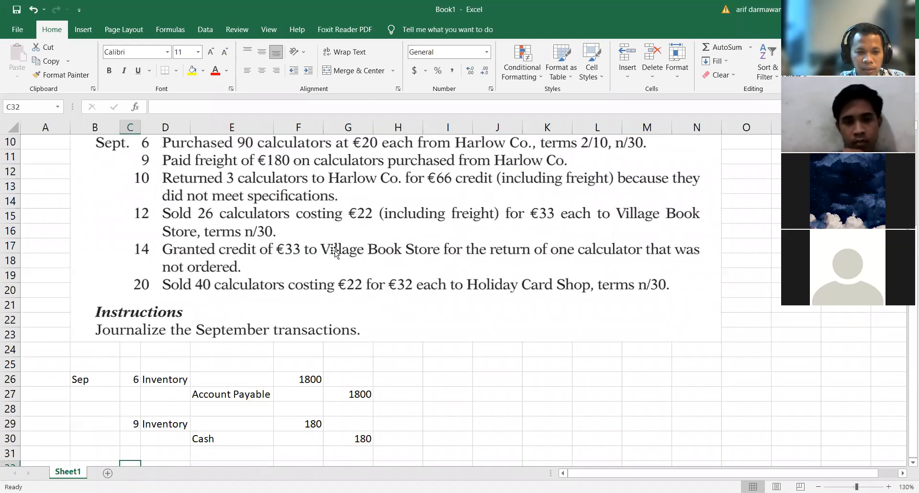
scroll(335, 250, "down", 1)
scroll(168, 205, "up", 2)
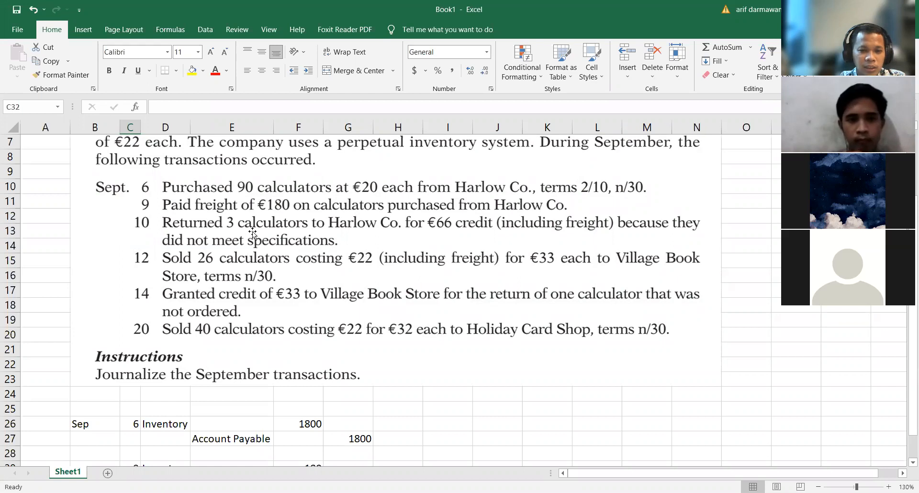
scroll(252, 231, "down", 1)
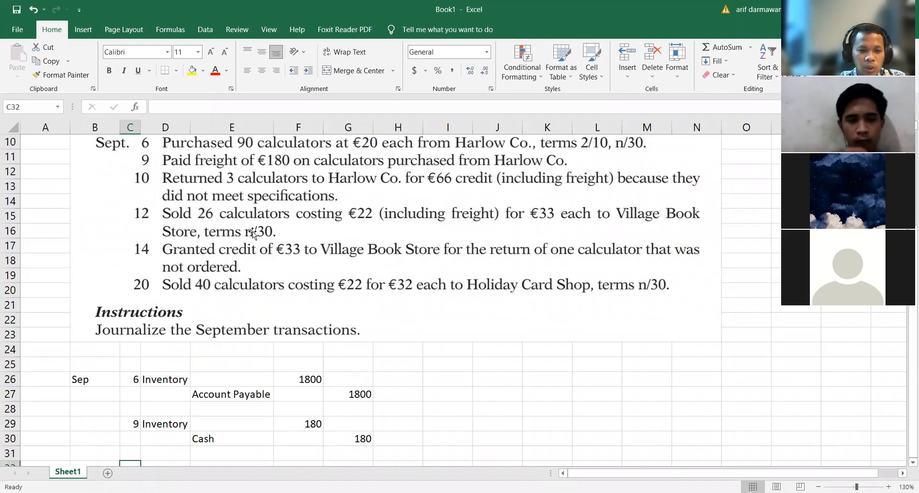
scroll(252, 231, "down", 1)
scroll(252, 231, "up", 2)
scroll(252, 231, "down", 2)
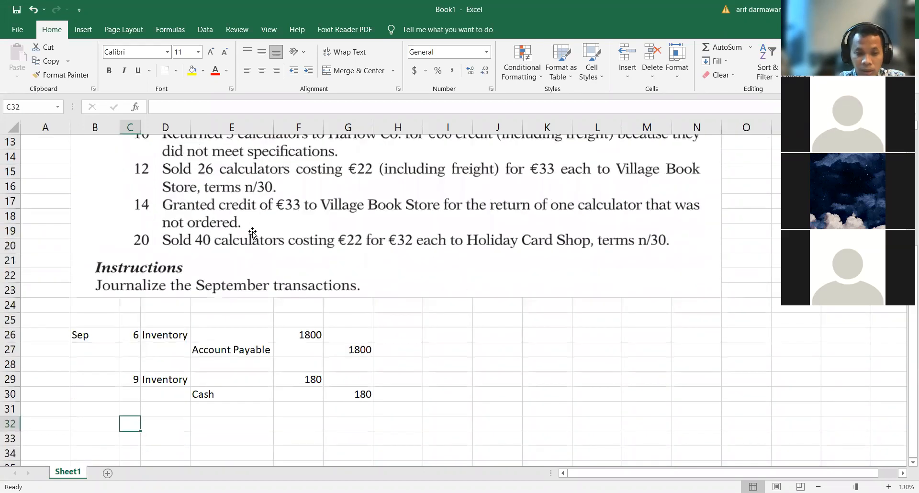
type("10")
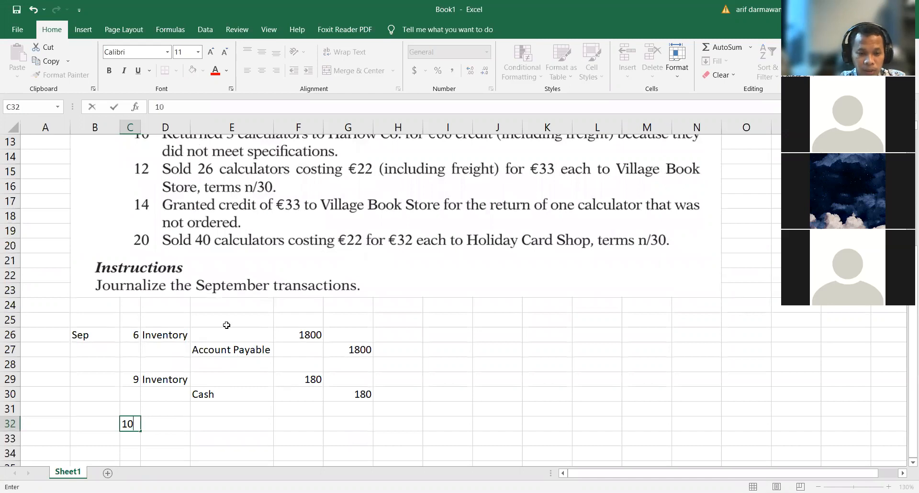
key("Tab")
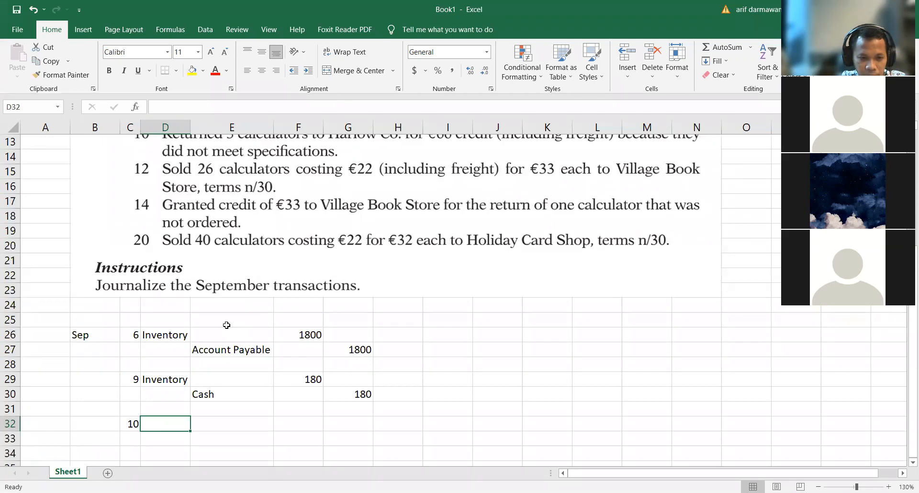
Step: Enter Account Payable in D32 as the debit account and Inventory in E33 as the credit account for the September 10 return
type("Ac")
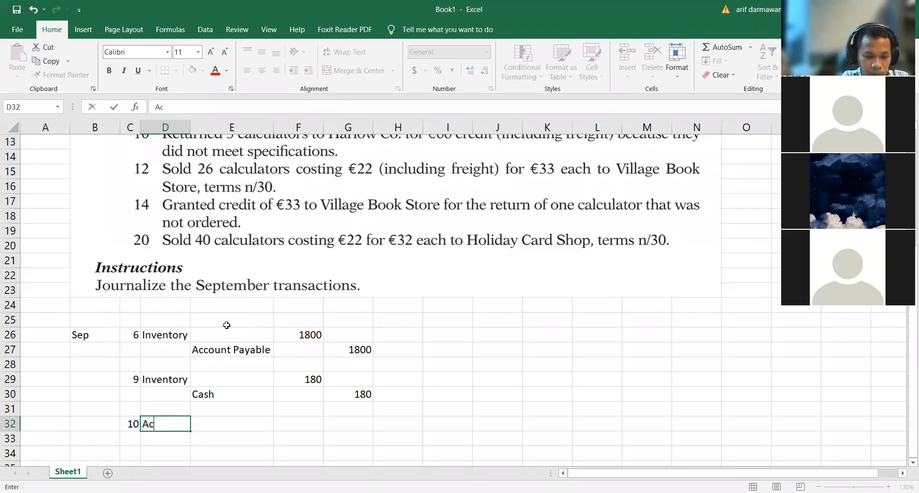
type("count Payable")
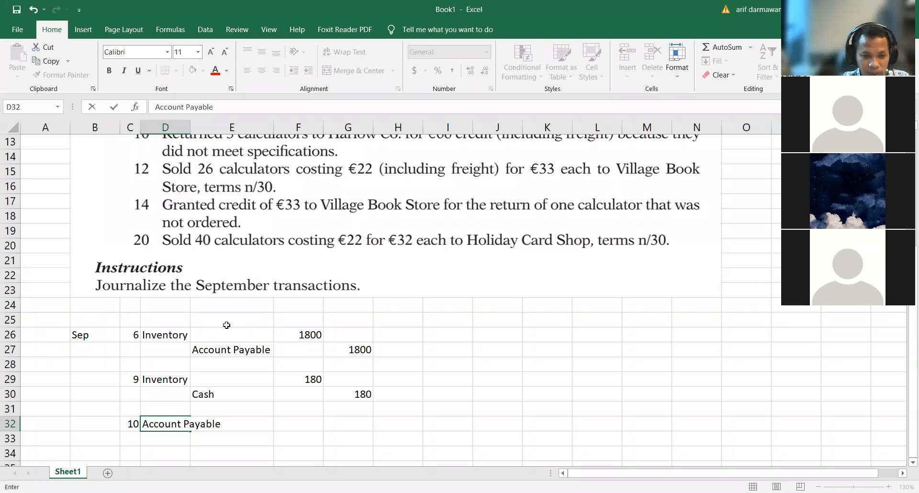
key("Return")
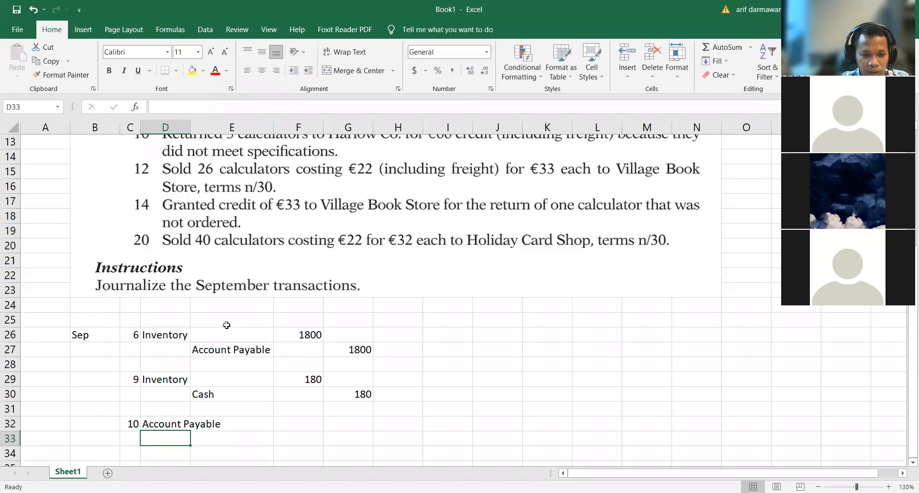
key("Right")
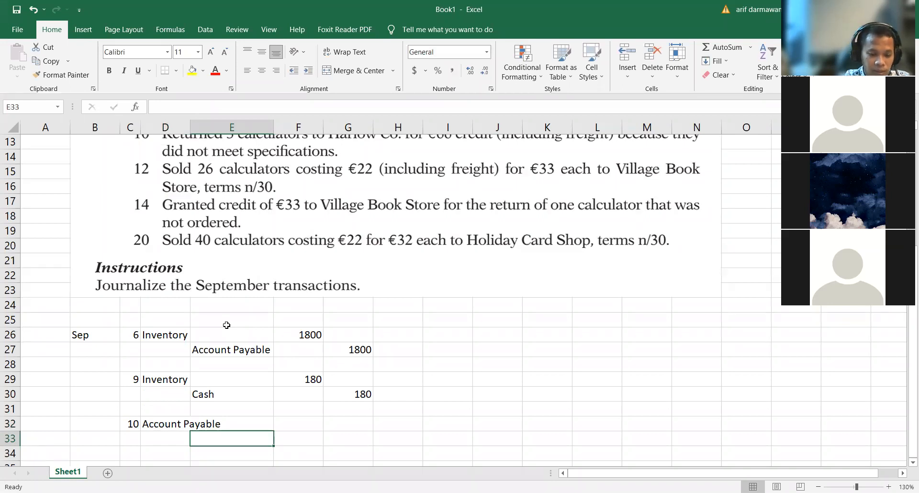
type("Inventory")
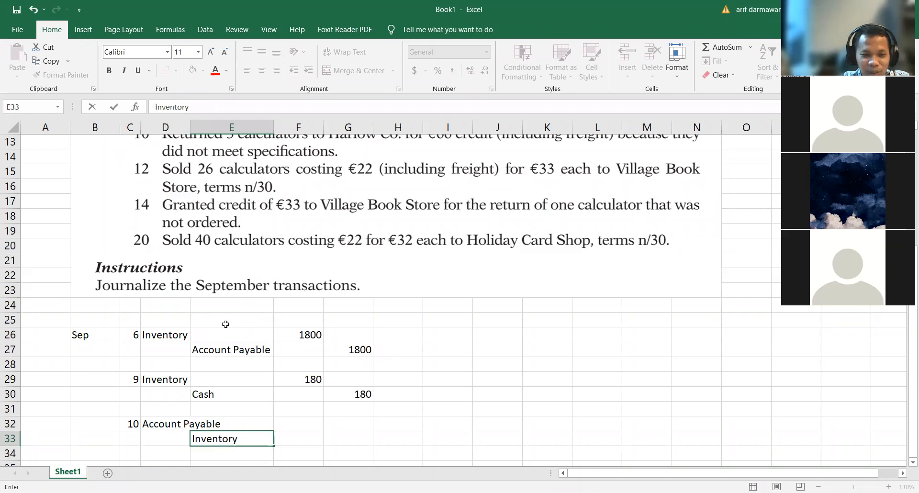
left_click(314, 436)
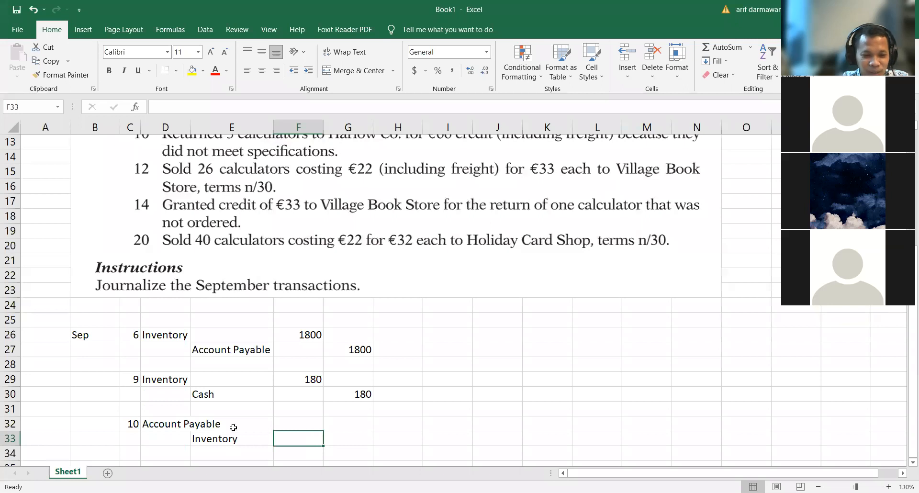
left_click(146, 423)
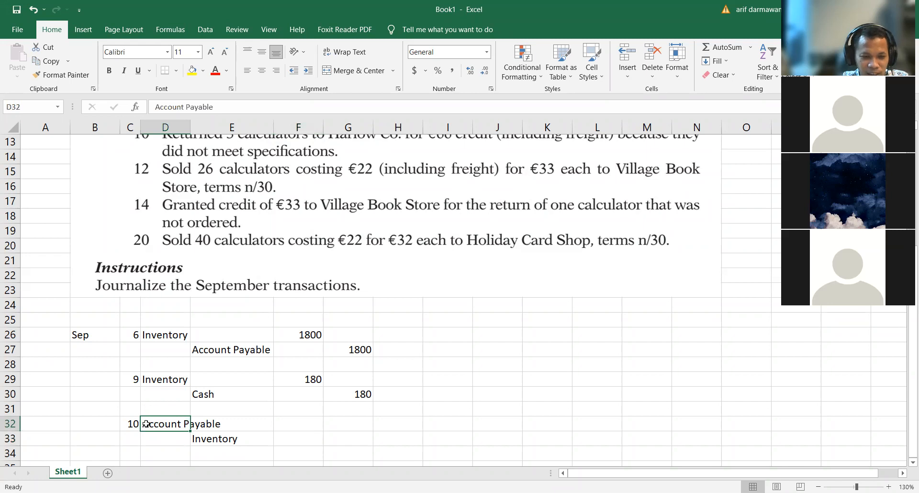
left_click(225, 442)
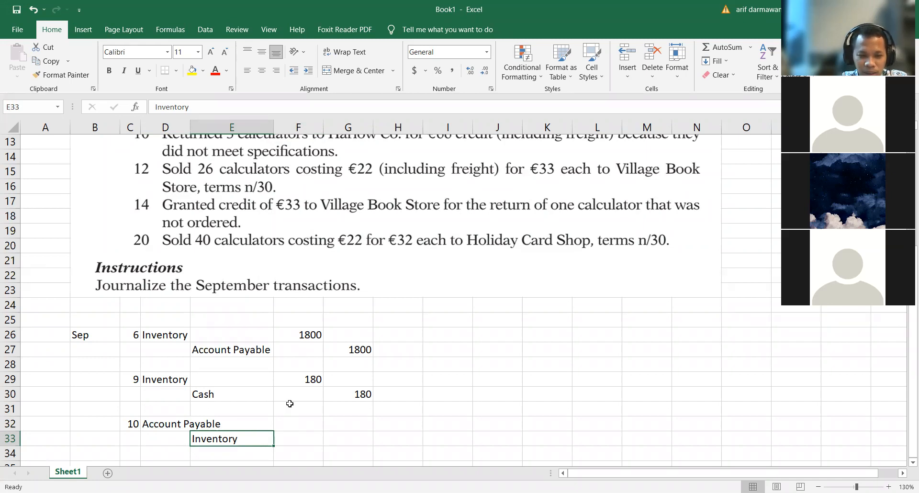
Step: Enter 66 as the Account Payable debit in F32 and 66 as the Inventory credit in G33
left_click(297, 421)
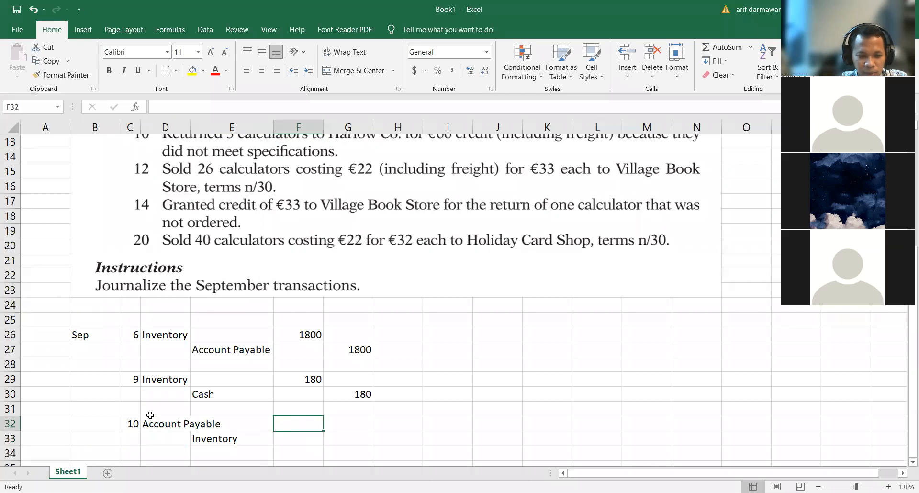
scroll(377, 280, "up", 1)
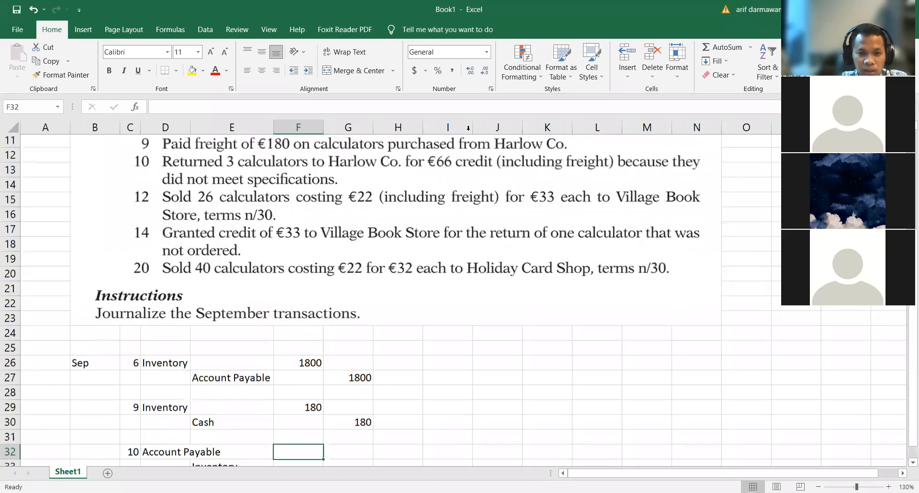
scroll(458, 174, "up", 1)
scroll(420, 334, "down", 2)
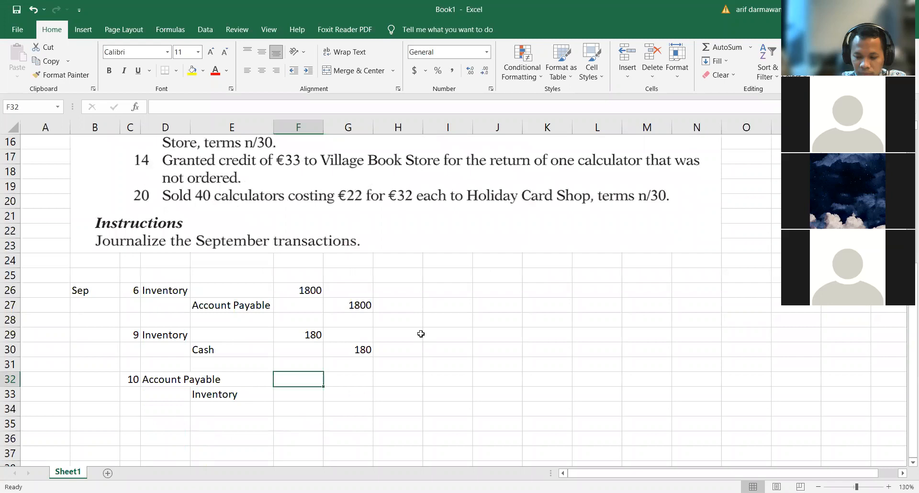
type("66")
key("Return")
key("Right")
type("66")
key("Return")
Step: Compare the September 6 purchase entry in D26:G27 with the September 10 return entry in D32:G33
left_click(132, 421)
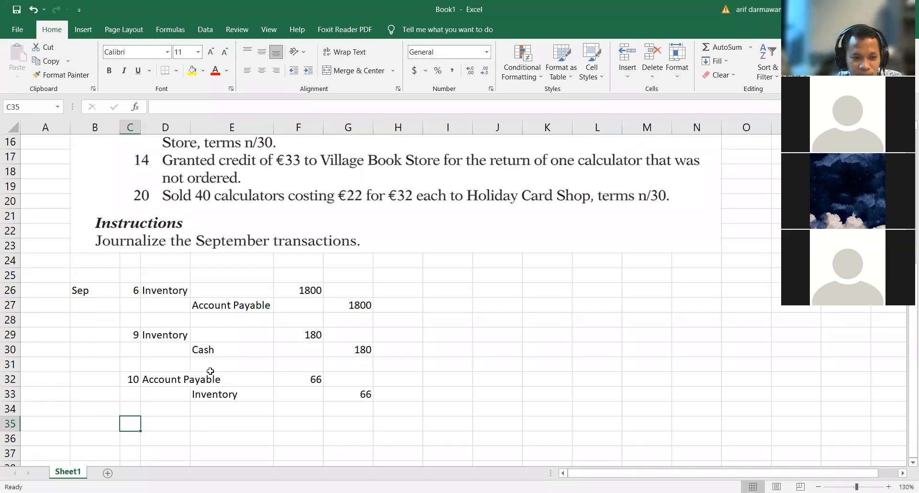
left_click_drag(150, 288, 370, 309)
left_click(144, 376)
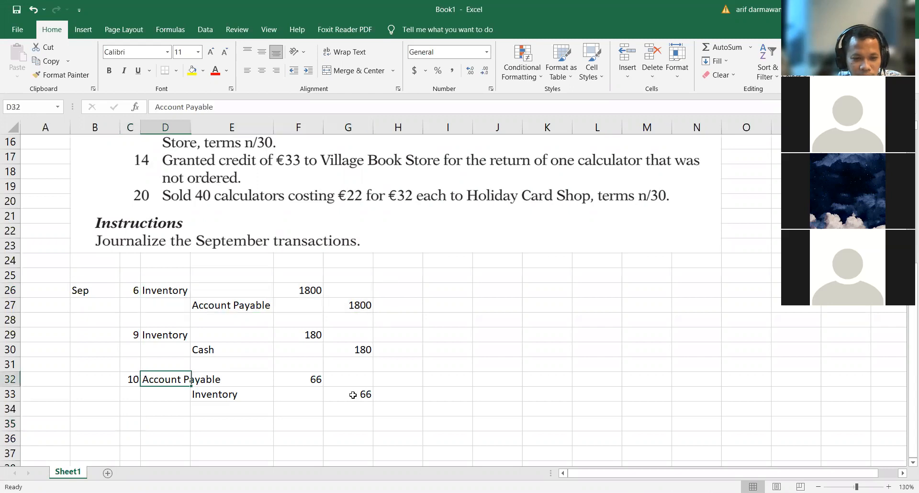
left_click_drag(143, 375, 352, 394)
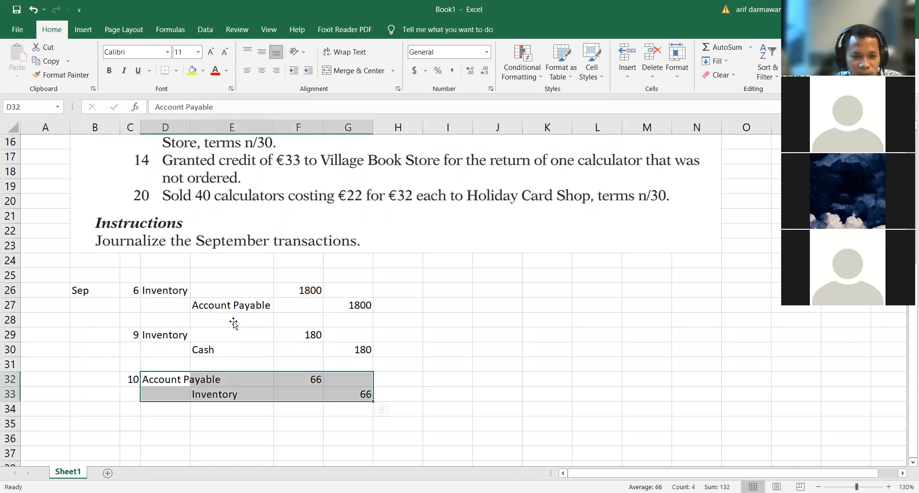
Step: Enter the day 12 in C35 for the sale to Village Book Store and review that transaction in the exercise text
scroll(233, 323, "up", 3)
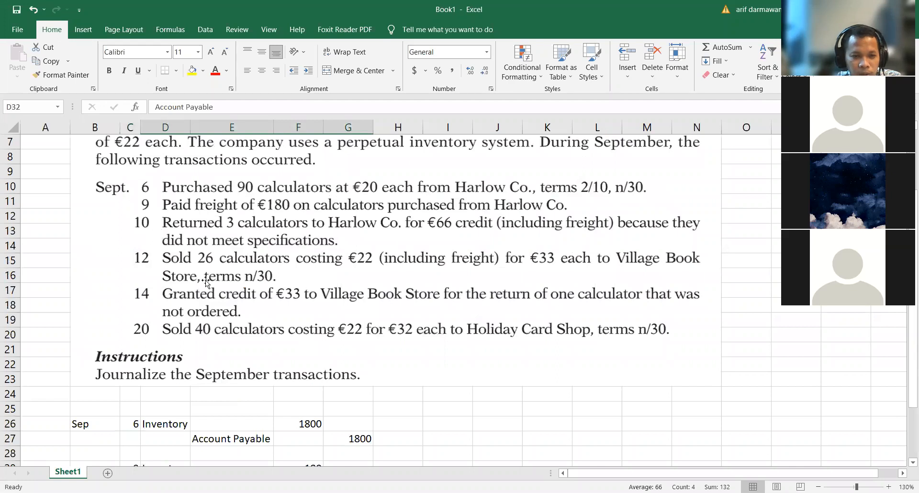
scroll(165, 307, "down", 4)
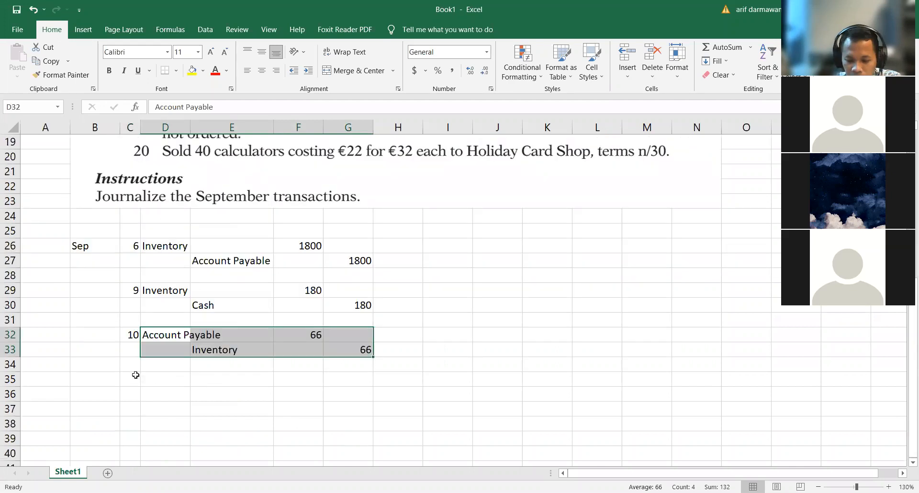
left_click(135, 376)
type("12")
left_click(297, 408)
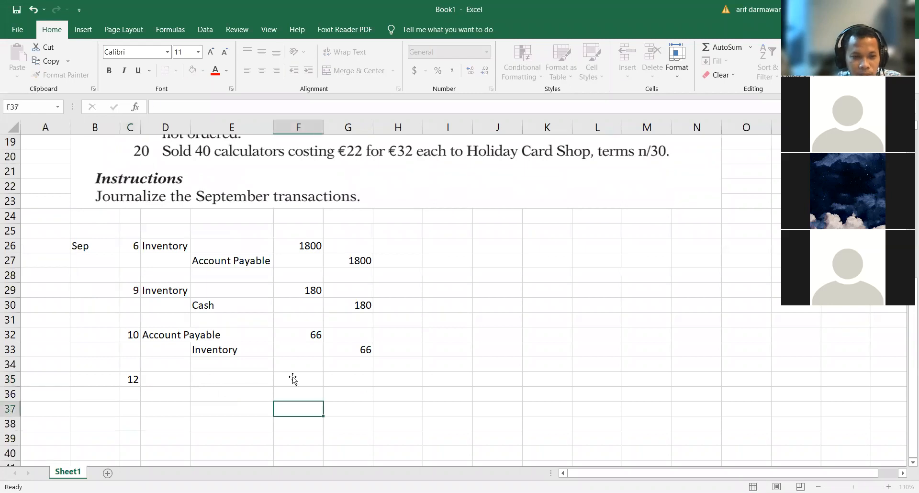
scroll(180, 268, "up", 4)
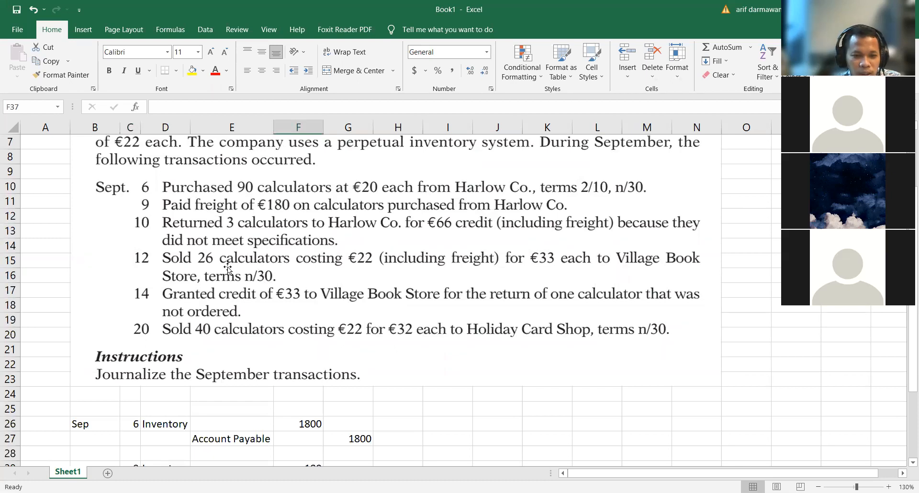
Step: Enter Account Receivable in D35 as the debit account and Sales in E36 as the credit account for the September 12 sale
scroll(194, 309, "down", 4)
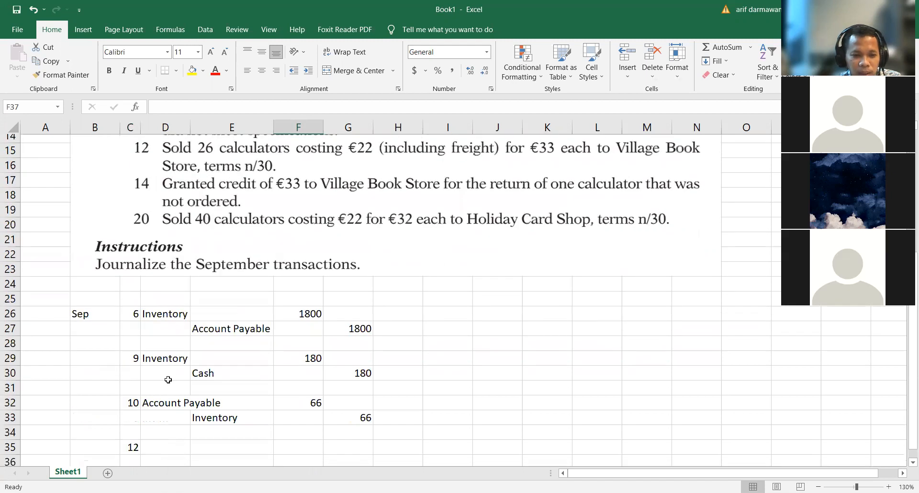
key("Left")
key("Left")
key("Up")
key("Up")
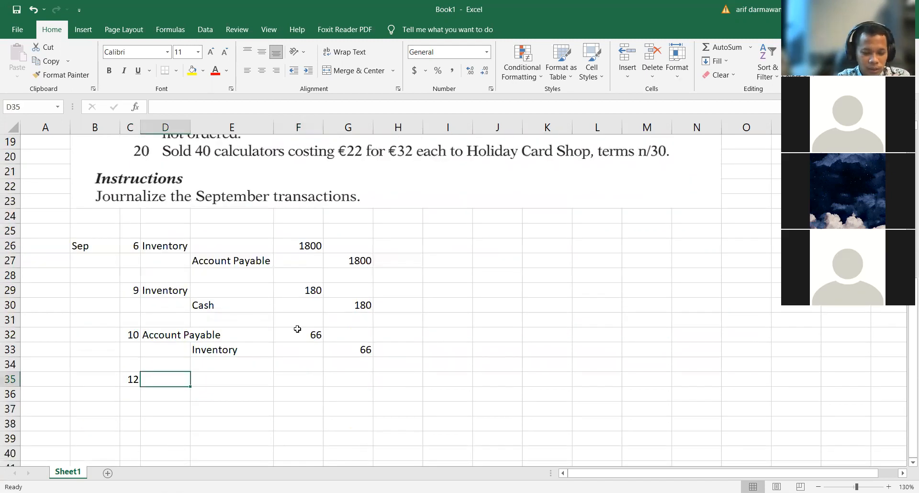
type("Account Receivable")
key("Return")
key("Right")
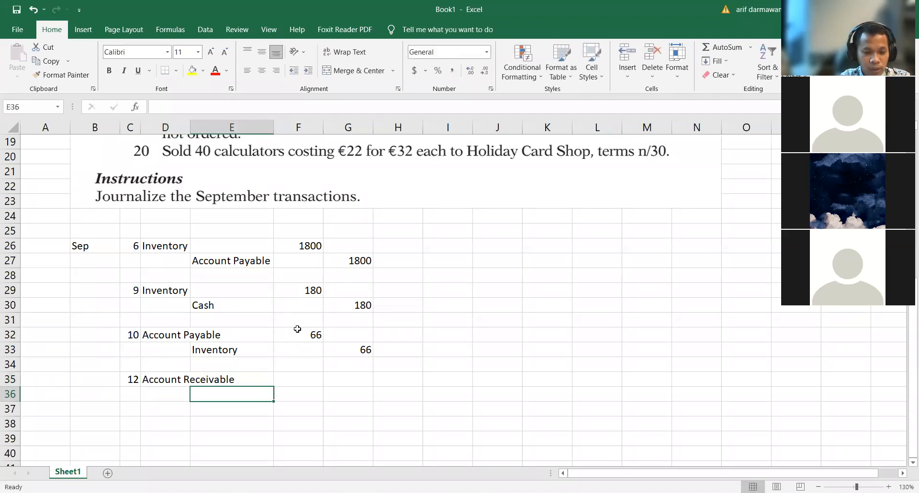
type("Sales")
key("Return")
Step: Enter Cost of goodsold in D37 as the debit account and Inventory in E38 as the credit account for the September 12 sale
key("Left")
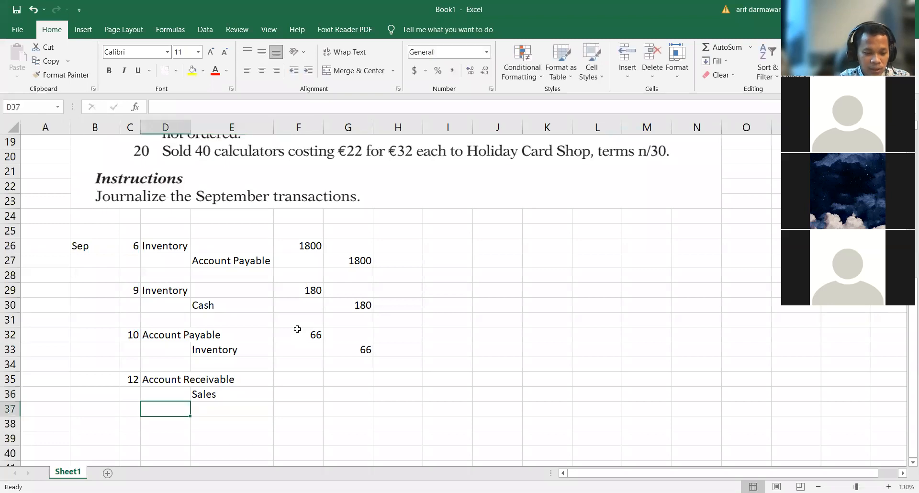
type("Cost ")
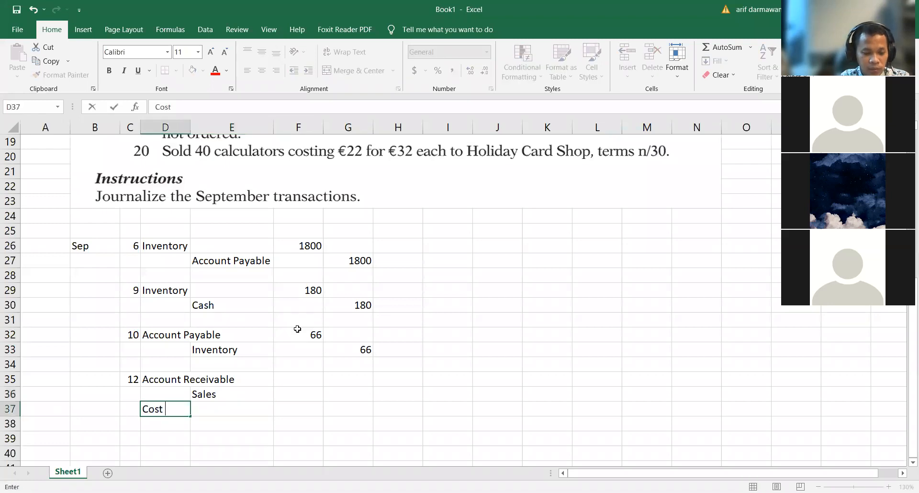
type("of goodsold")
key("Return")
key("Right")
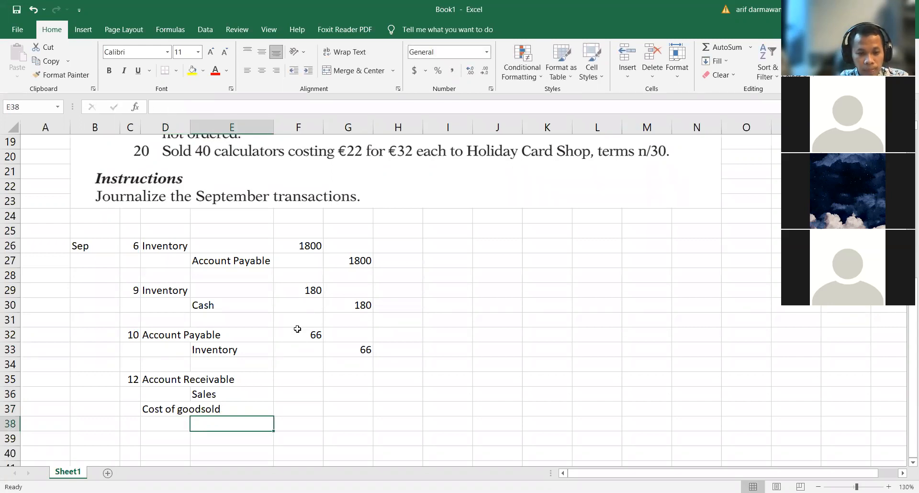
type("In")
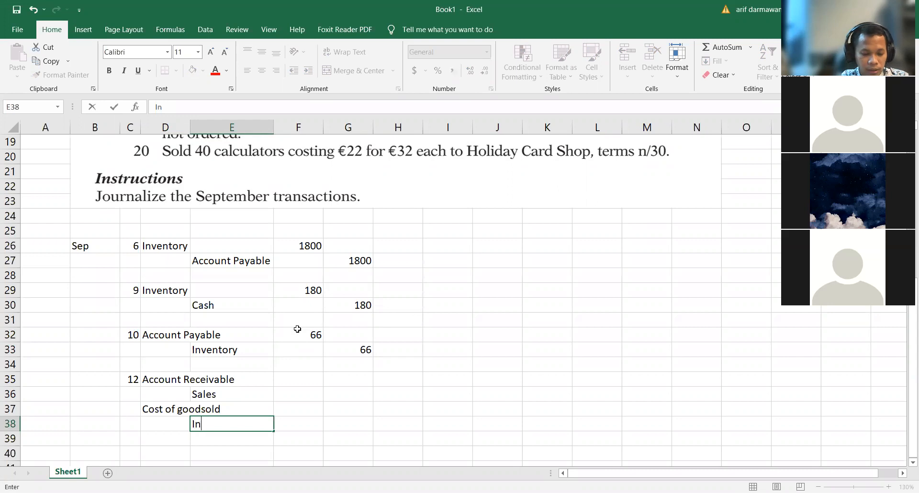
type("ventory")
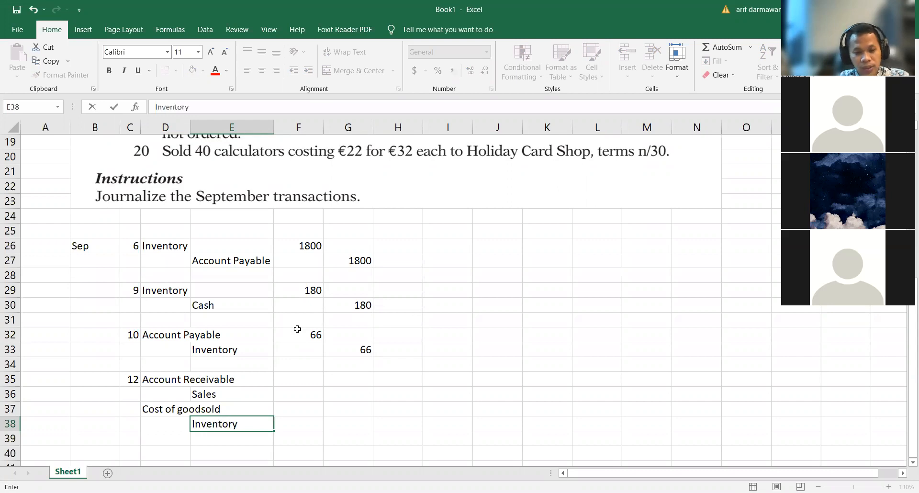
key("Return")
Step: Calculate the Account Receivable debit in F35 with the formula +33*26
key("Up")
key("Up")
key("Up")
key("Up")
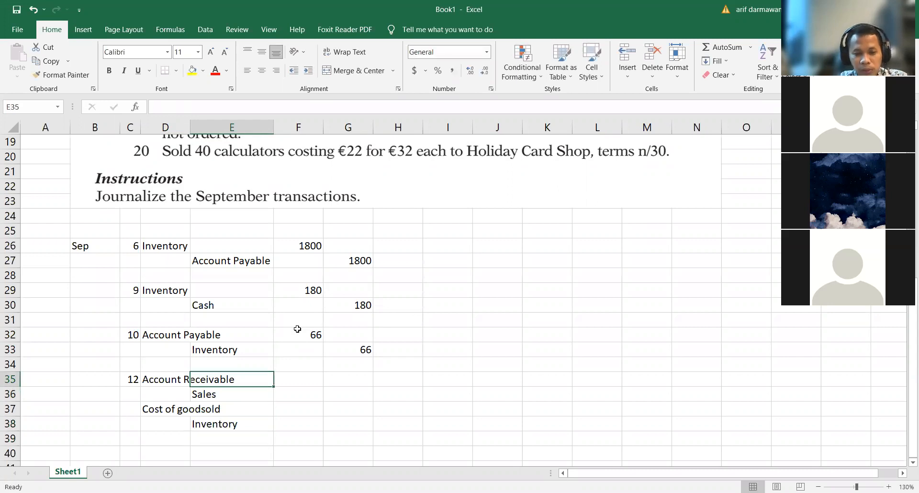
key("Right")
scroll(378, 234, "up", 2)
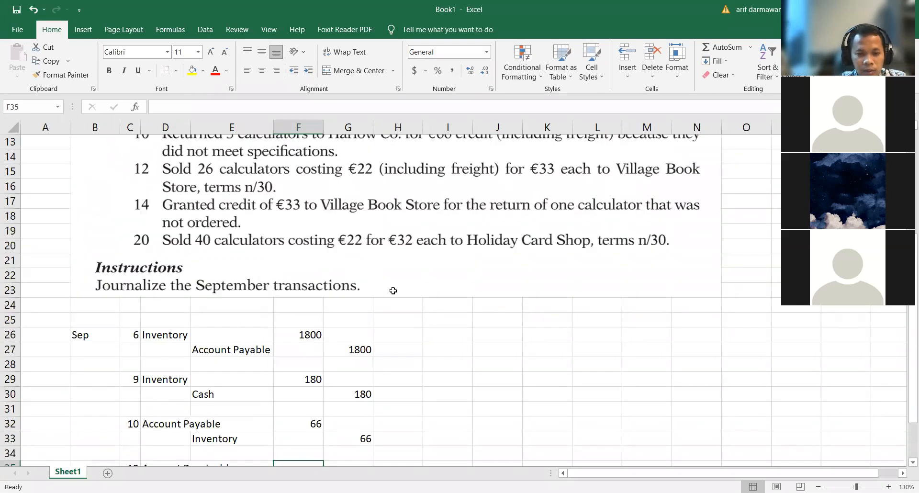
scroll(394, 290, "down", 2)
type("+33")
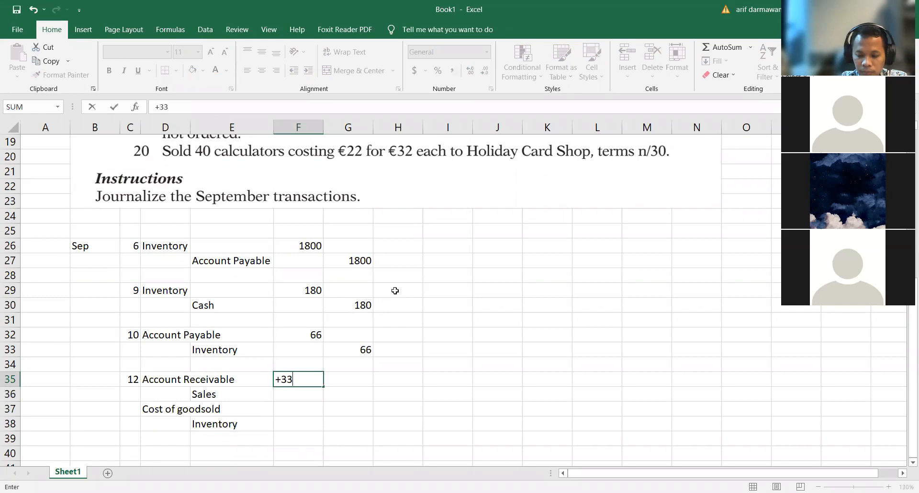
type("*26")
key("Return")
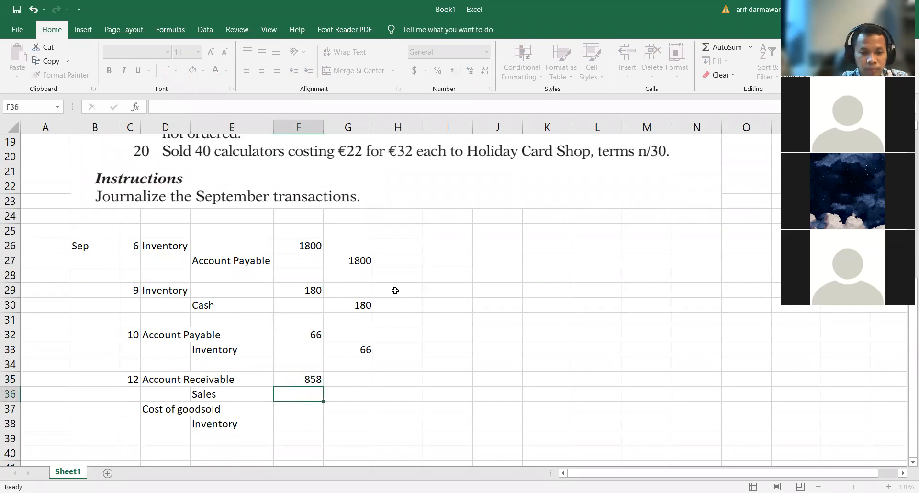
Step: Link the Sales credit in G36 to the Account Receivable debit in F35 by formula
left_click(369, 394)
type("+")
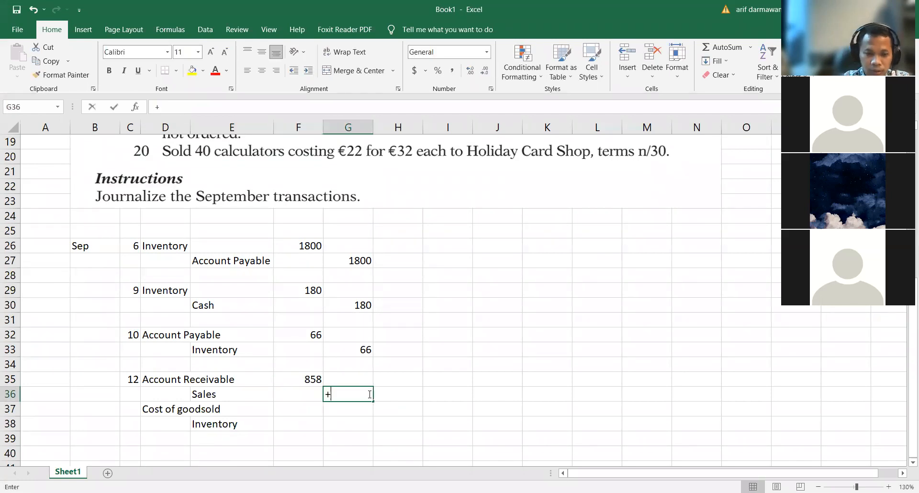
key("Up")
key("Left")
key("Return")
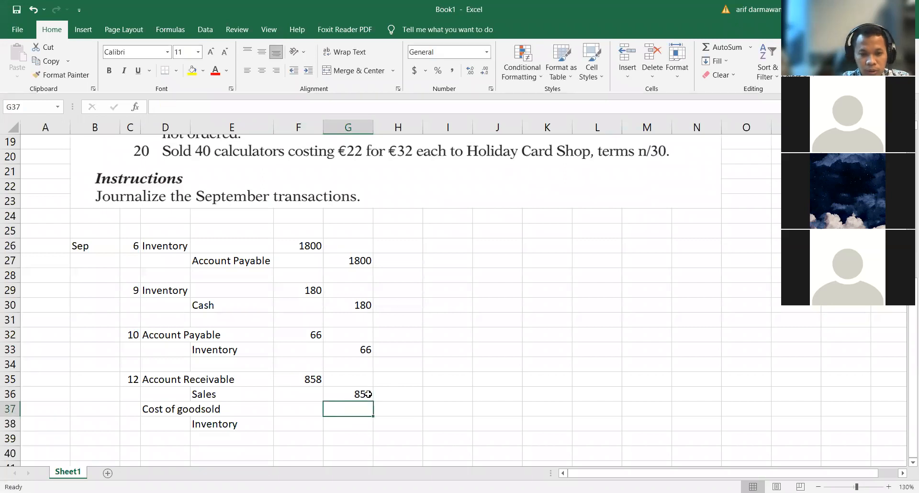
Step: Check the unit cost of the September 12 sale and calculate the Cost of goodsold debit in F37 with +26*22
key("Left")
scroll(406, 157, "up", 2)
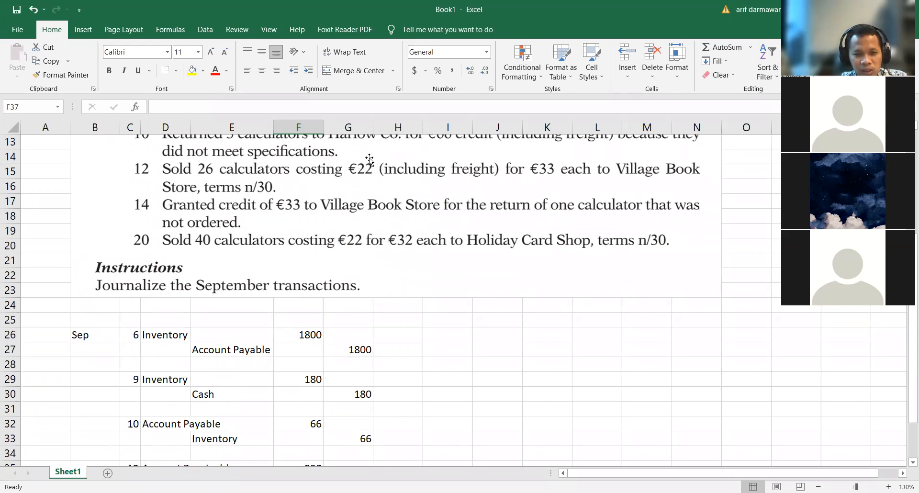
scroll(342, 385, "up", 1)
scroll(344, 381, "down", 2)
scroll(344, 381, "up", 2)
scroll(358, 363, "down", 4)
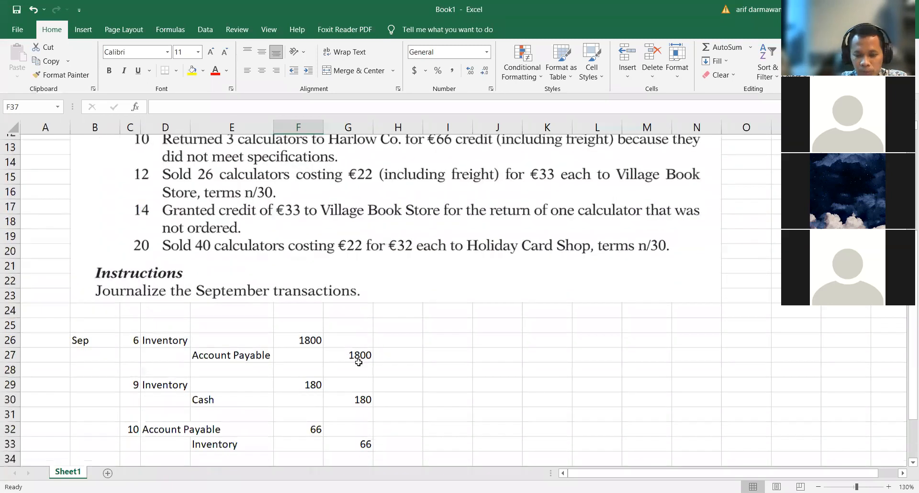
type("+26")
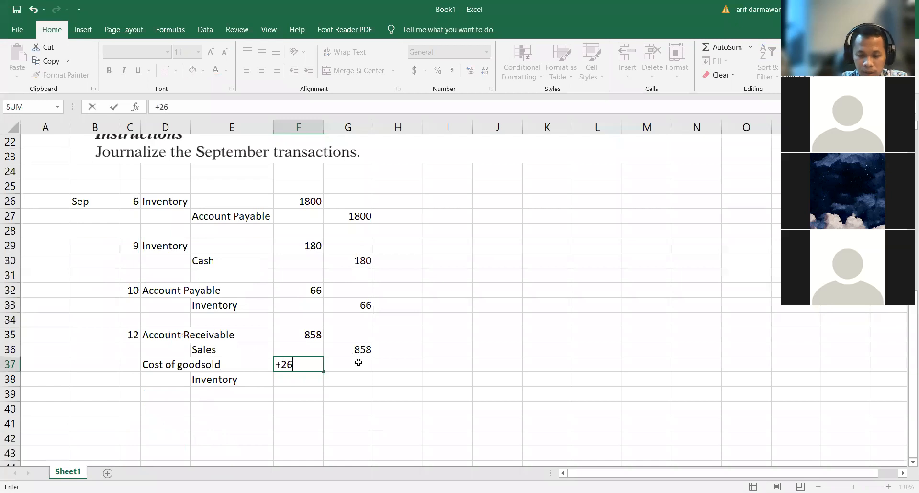
type("*22")
key("Return")
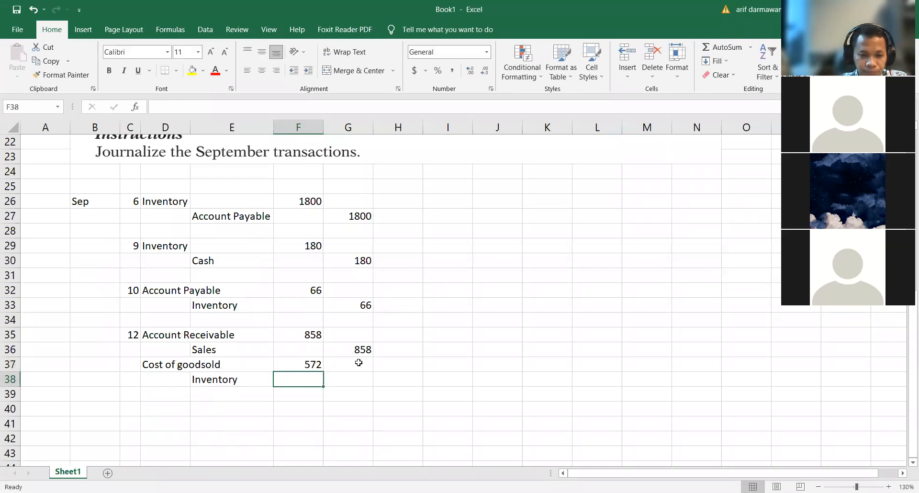
Step: Link the Inventory credit in G38 to the Cost of goodsold debit in F37 by formula
key("Right")
type("+")
key("Left")
key("Up")
key("Return")
Step: Enter the day 14 in C40 for the Village Book Store return, leaving row 39 blank
key("Left")
key("Left")
key("Left")
key("Left")
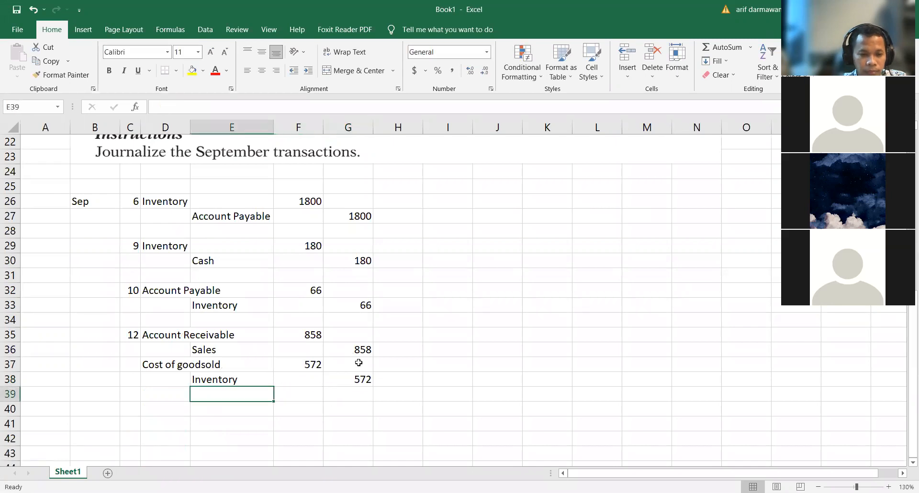
key("Down")
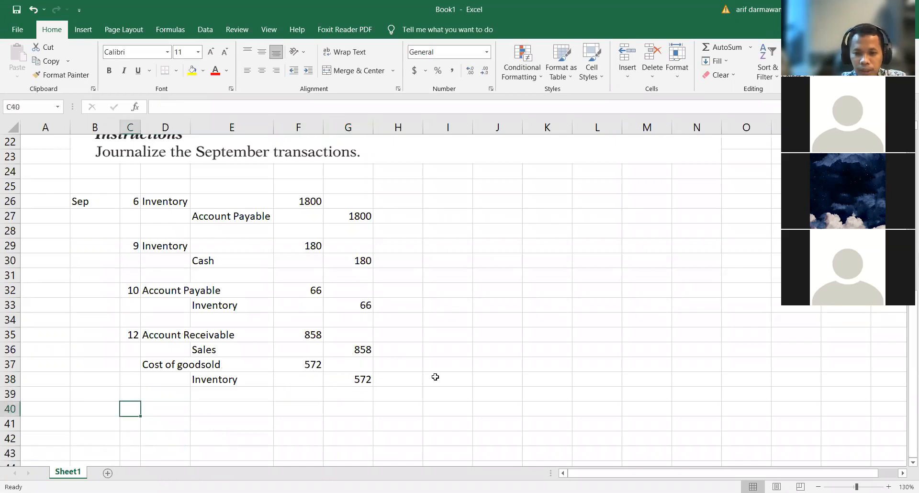
scroll(444, 371, "up", 4)
scroll(444, 370, "down", 3)
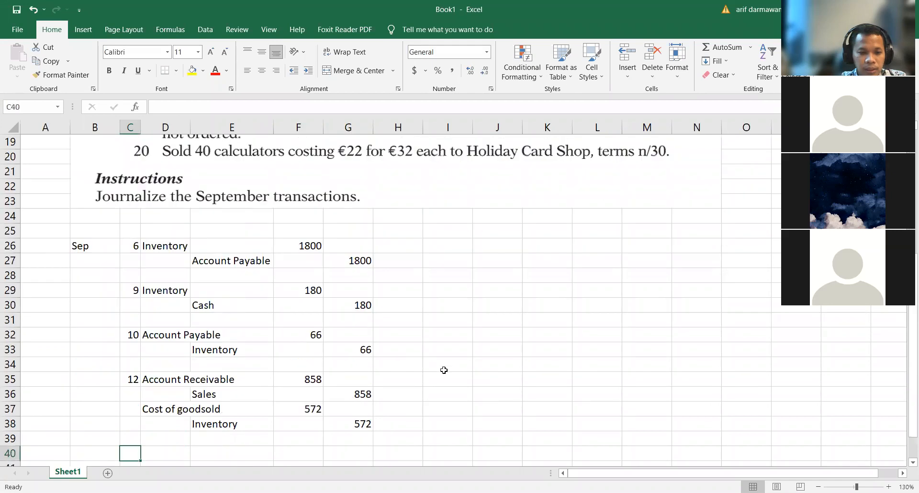
scroll(444, 370, "up", 3)
scroll(443, 370, "down", 3)
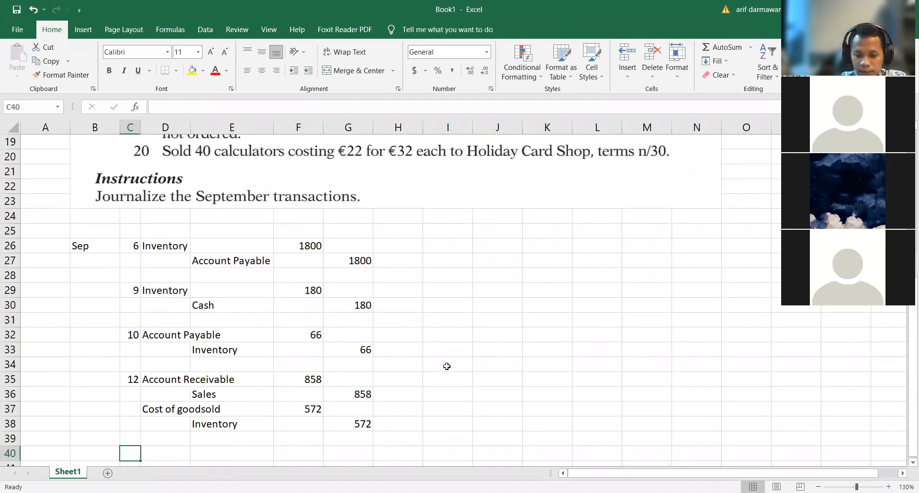
type("14")
left_click(293, 419)
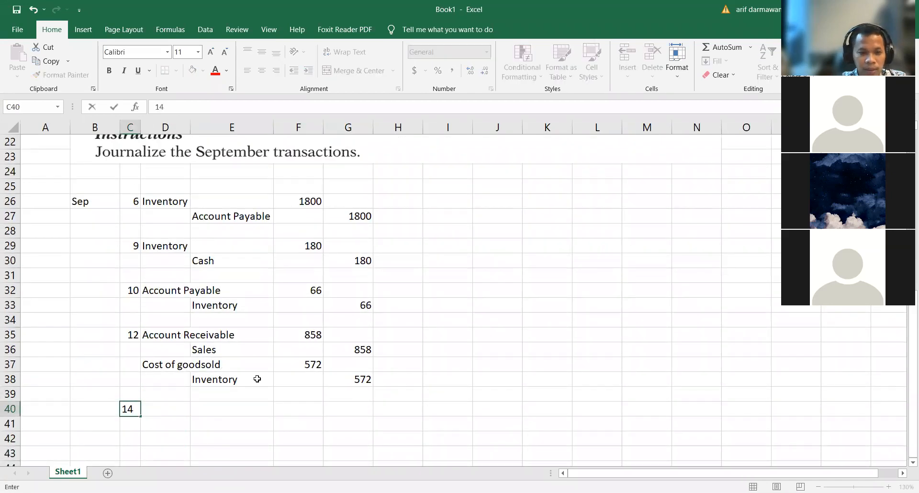
Step: Enter Sales Return and Allowance in D40 as the debit account and Account receivable in E41 as the credit account for September 14
scroll(256, 377, "up", 3)
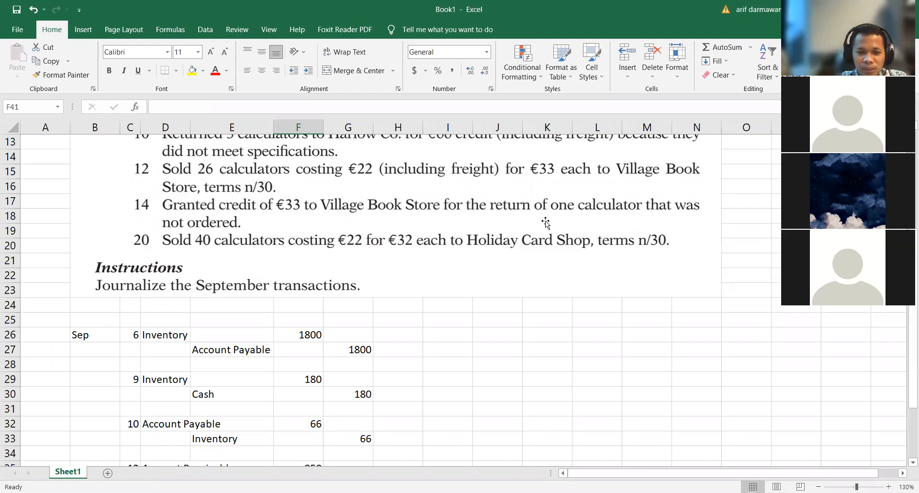
scroll(545, 222, "down", 5)
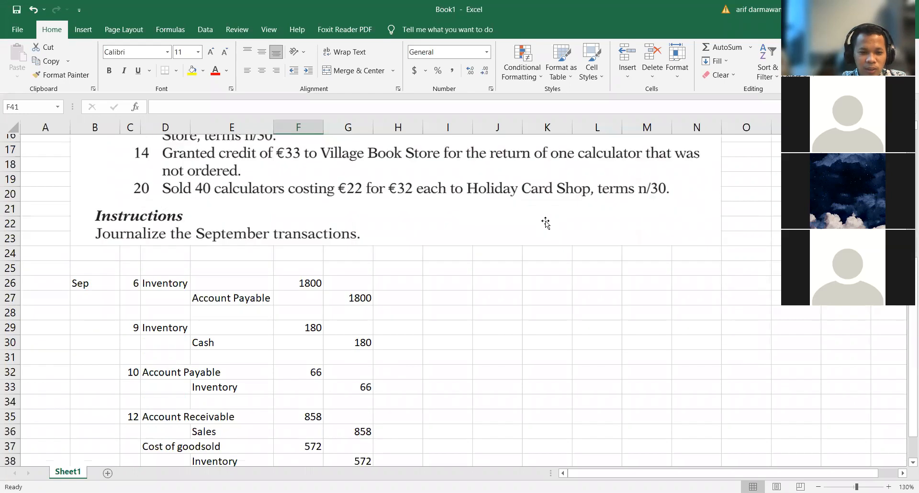
left_click(171, 316)
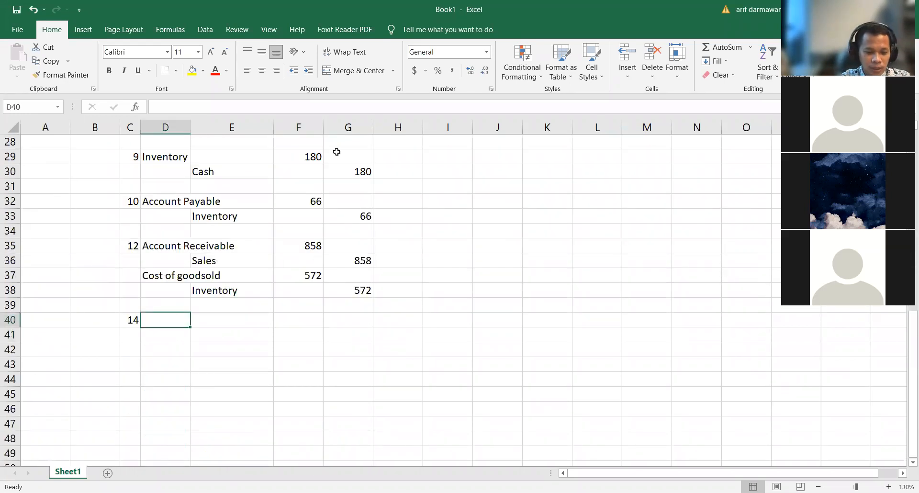
type("Sale")
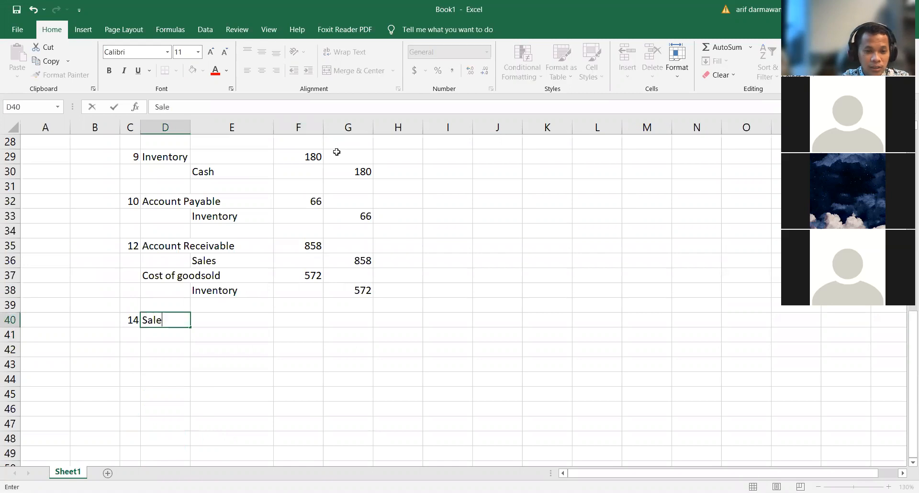
type("s Return and Allowance")
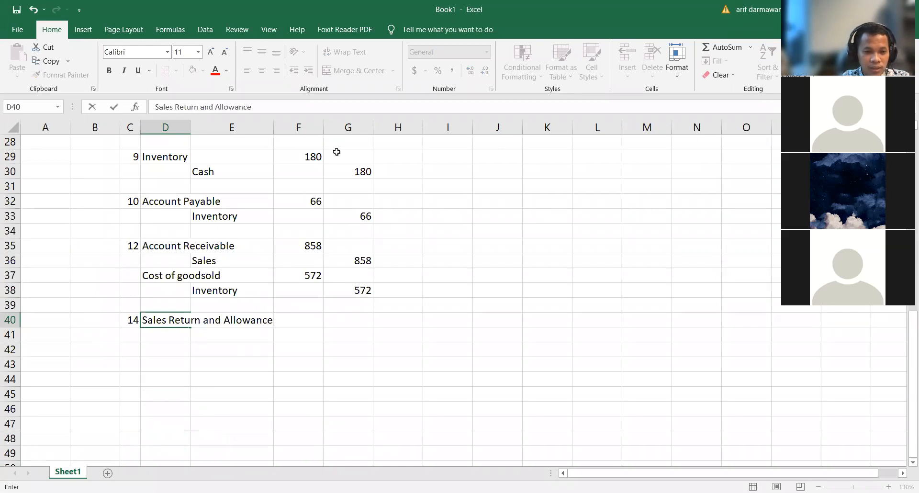
key("Return")
key("Right")
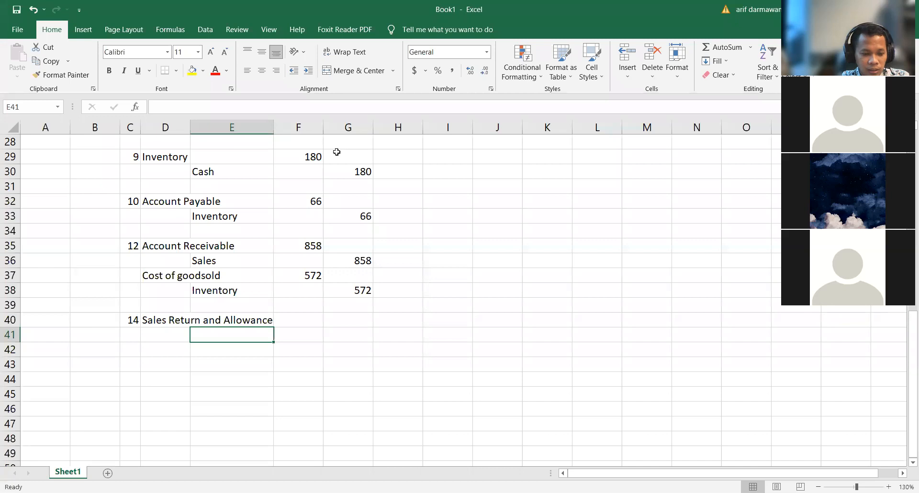
type("Acco")
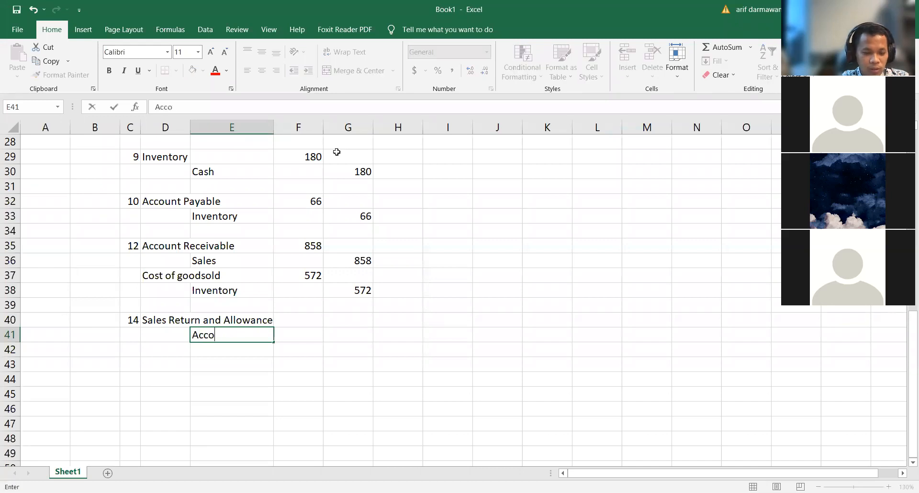
type("unt receivable")
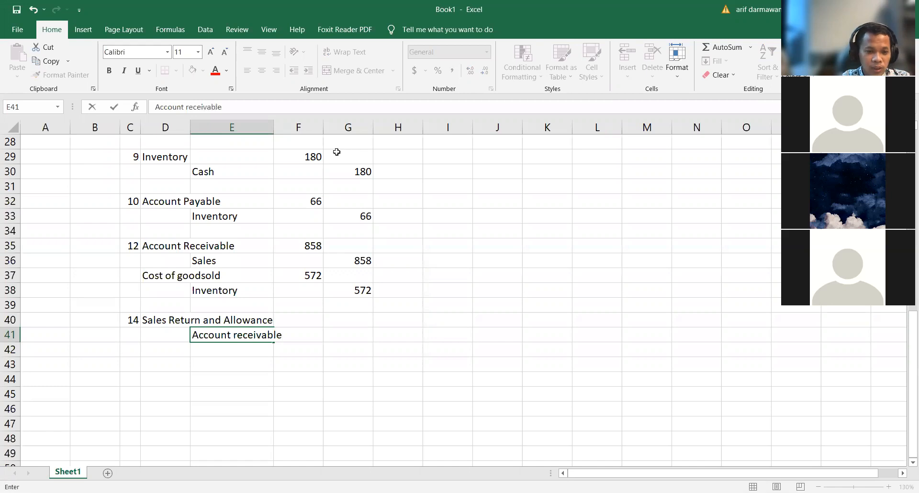
key("Return")
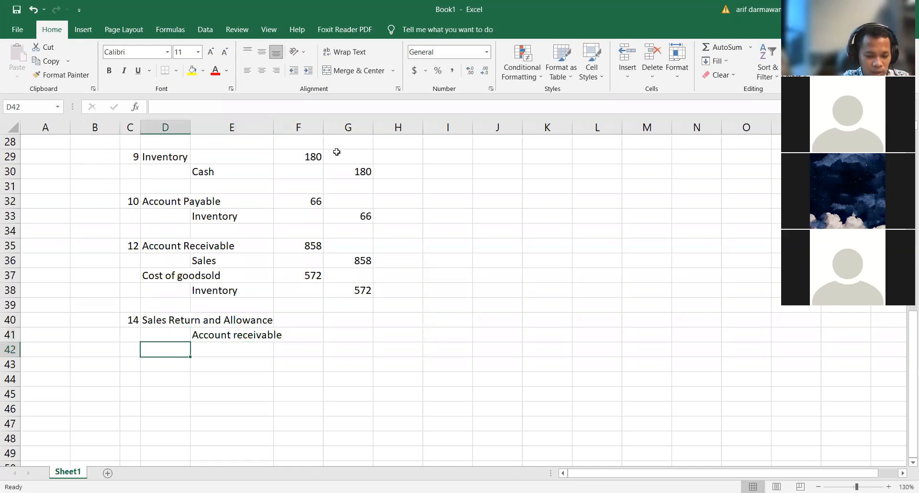
Step: Enter Inventory in D42 as the debit account and Cost of goodsold in E43 as the credit account for the September 14 return
type("Inven")
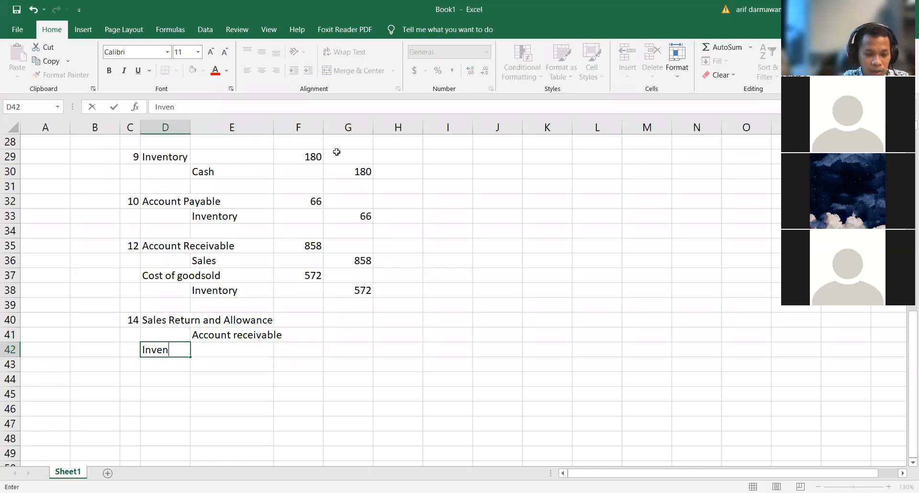
type("tory")
key("Return")
key("Right")
type("Cost of")
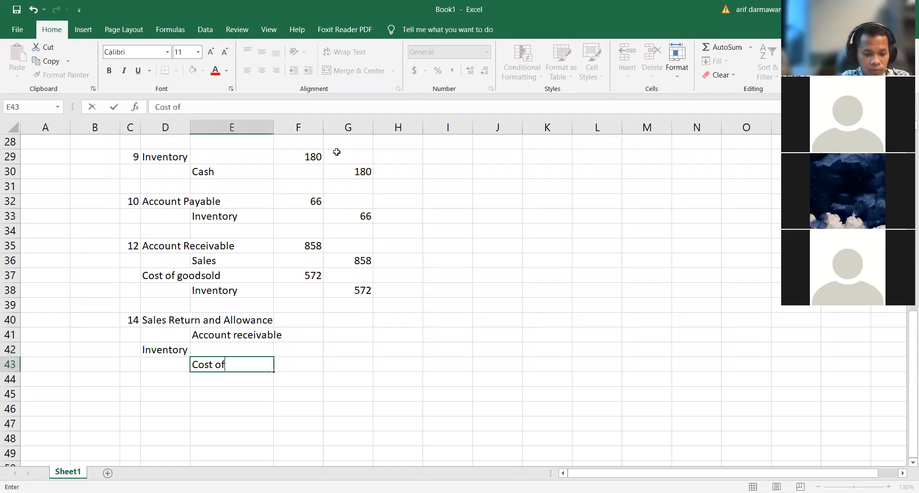
type(" goo")
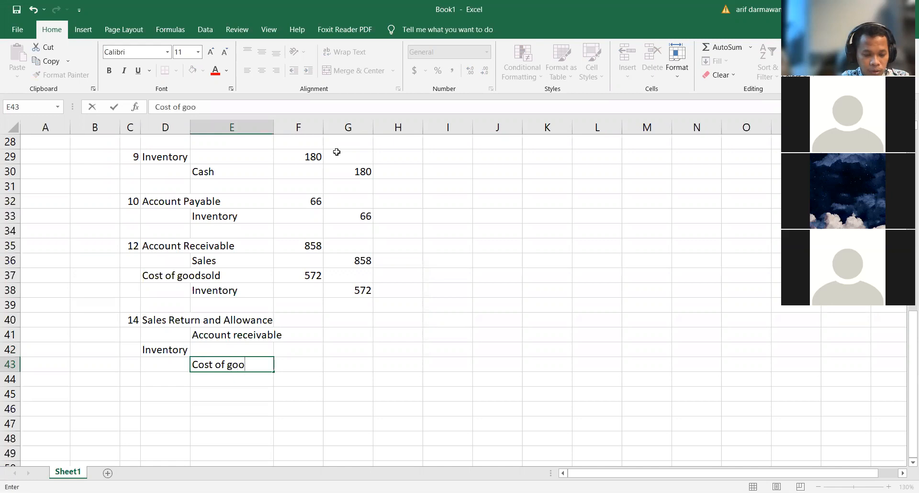
type("dsold")
Step: Check the credit granted on September 14 and enter 33 as the debit in F40 and 33 as the credit in G41
key("Up")
key("Up")
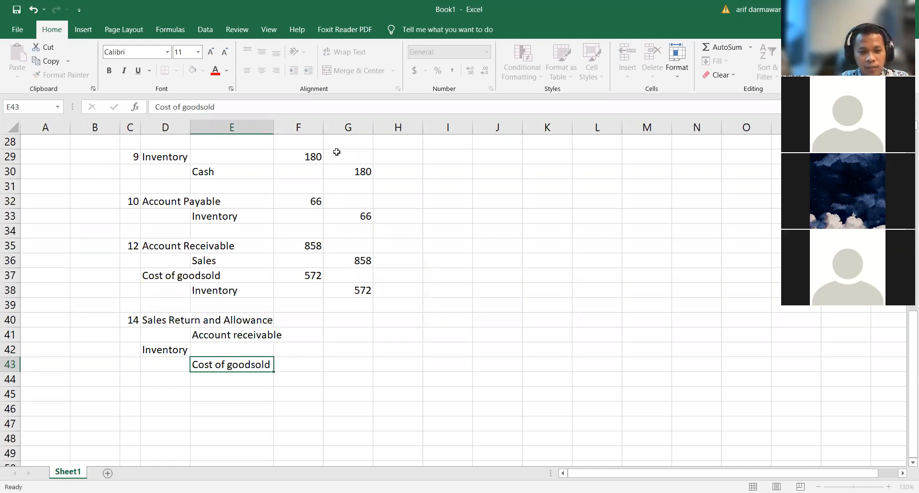
key("Up")
key("Right")
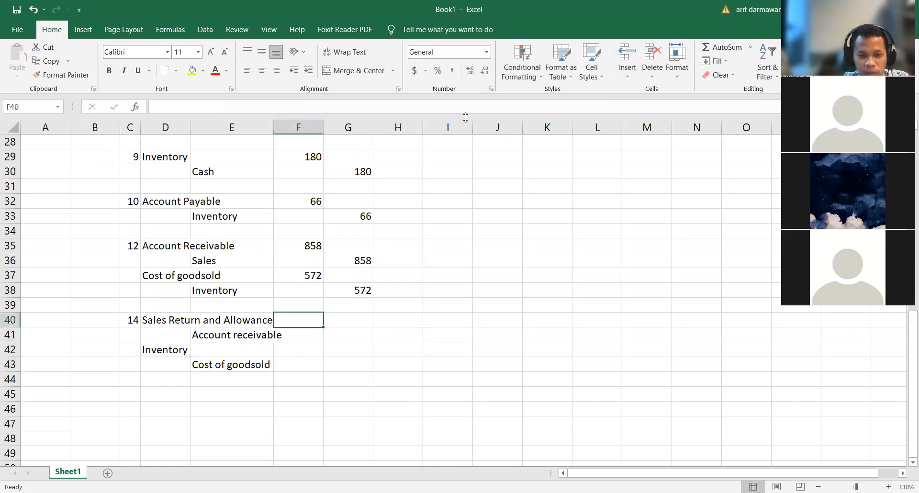
scroll(462, 366, "up", 4)
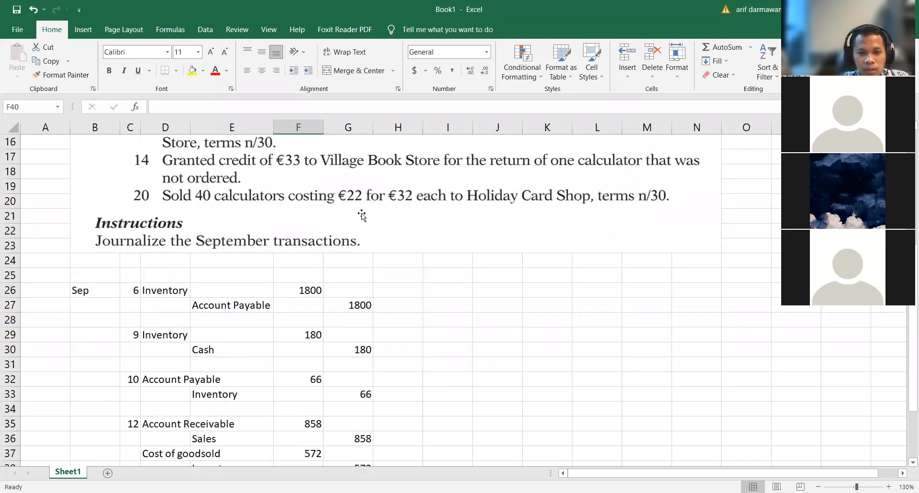
scroll(356, 215, "up", 1)
scroll(349, 230, "up", 1)
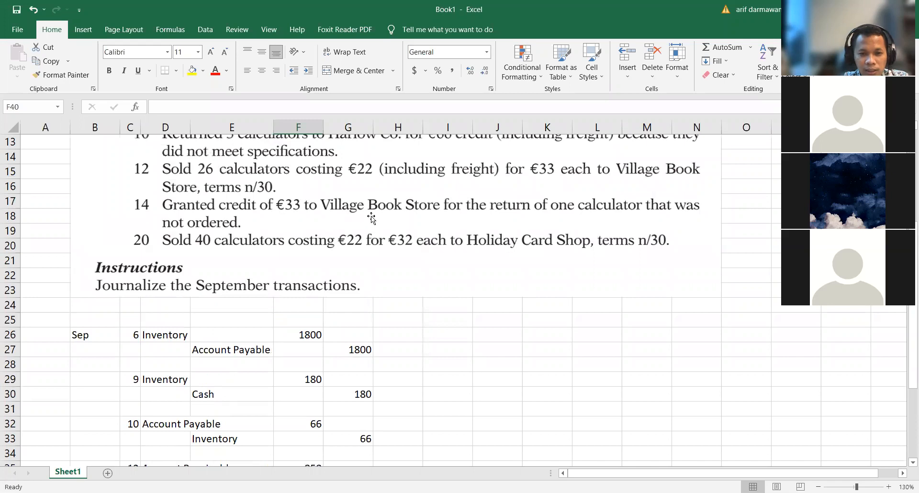
scroll(378, 229, "down", 3)
scroll(274, 233, "up", 2)
scroll(273, 233, "up", 2)
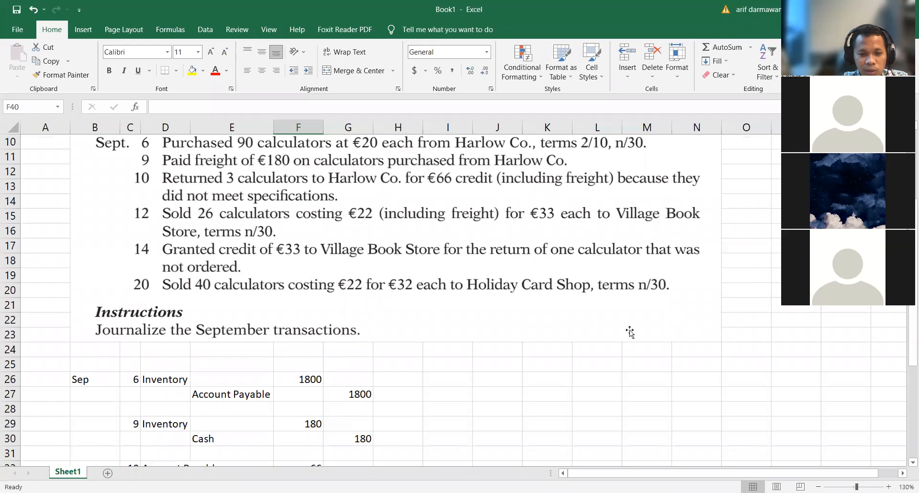
scroll(629, 332, "down", 6)
type("33")
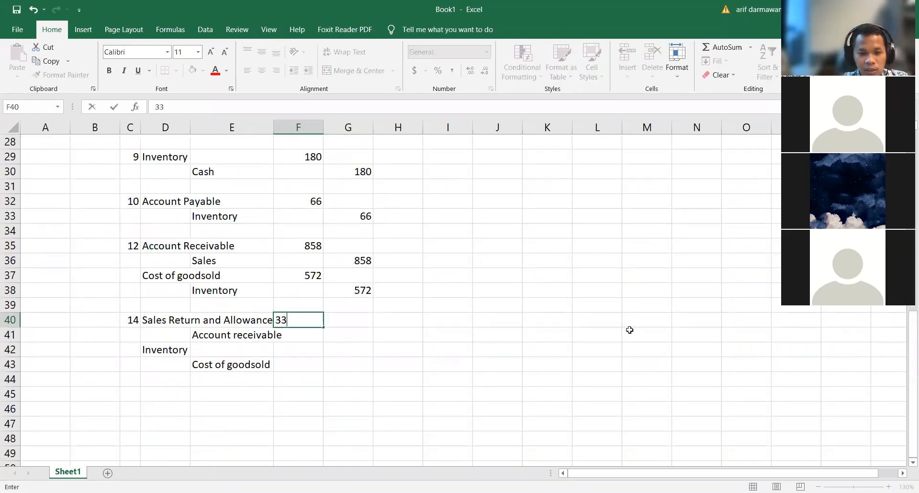
key("Return")
key("Right")
type("33")
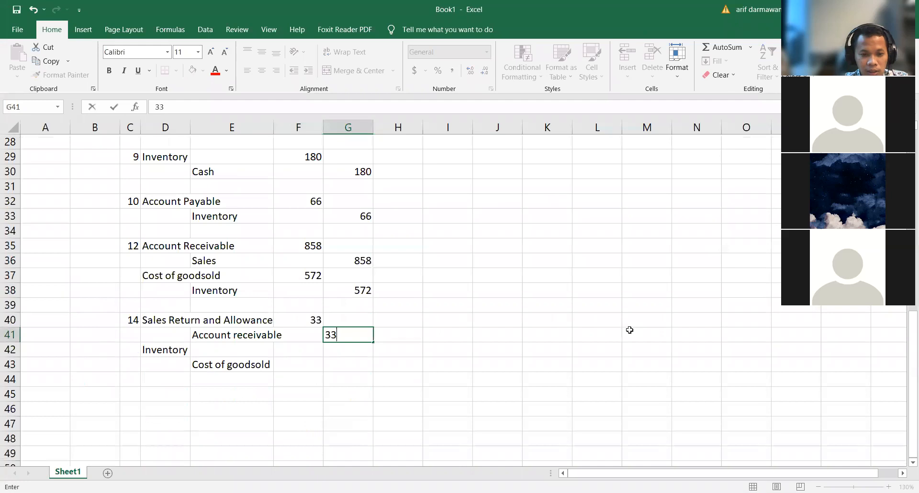
key("Return")
Step: Check the calculator's unit cost and enter 22 as the Inventory debit in F42 and 22 as the Cost of goodsold credit in G43
key("Down")
key("Left")
key("Up")
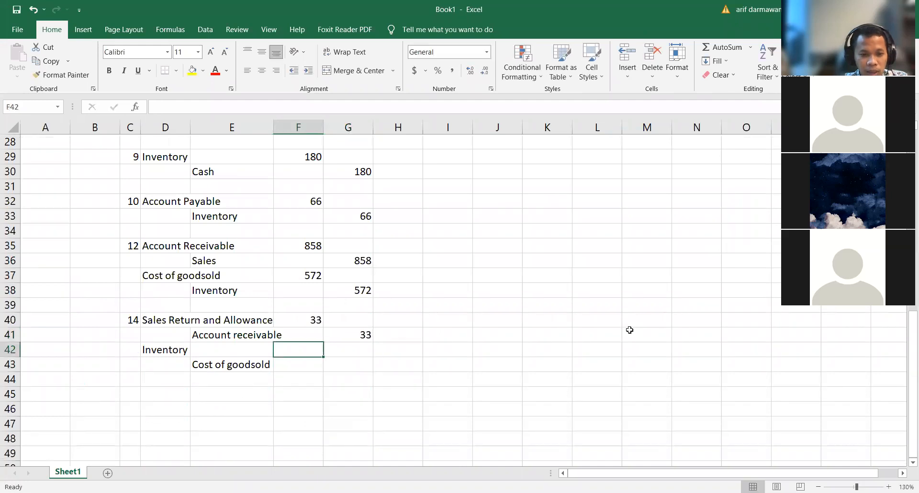
scroll(633, 329, "up", 7)
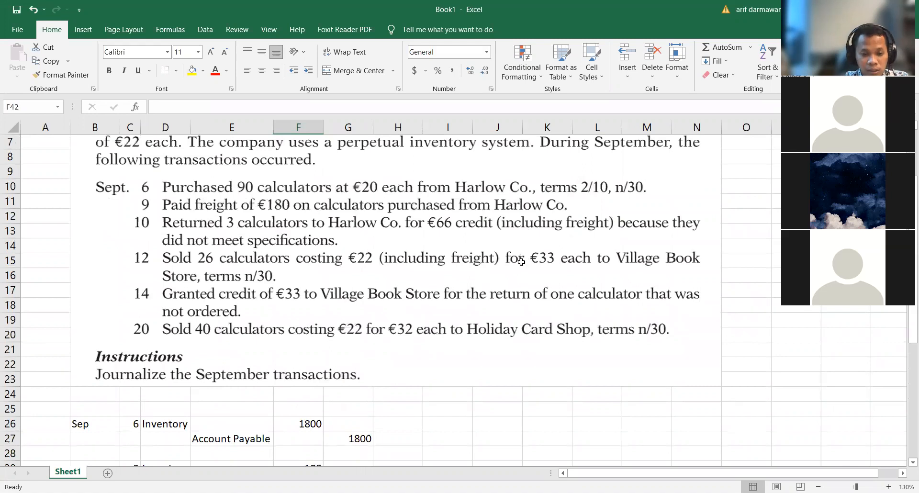
scroll(521, 261, "down", 8)
type("22")
key("Return")
key("Right")
type("22")
key("Return")
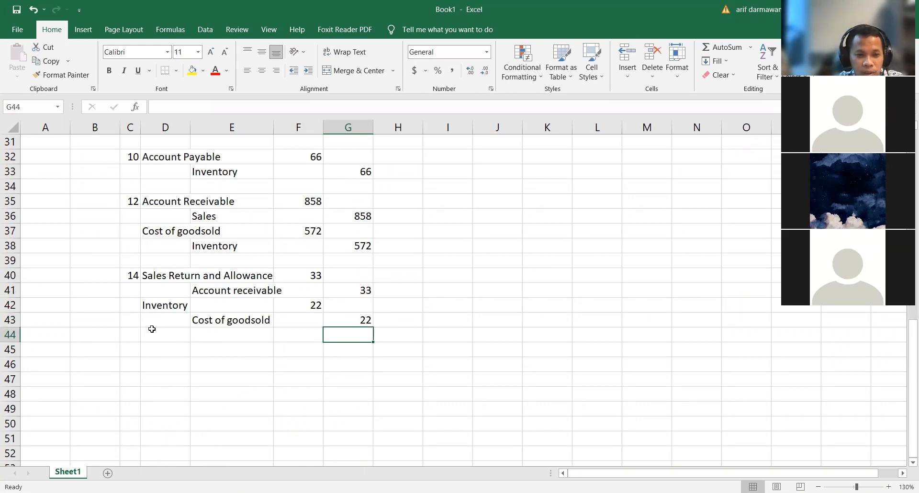
Step: Enter the day 20 in C45 for the Holiday Card Shop sale, leaving row 44 blank
left_click(134, 351)
scroll(151, 328, "up", 6)
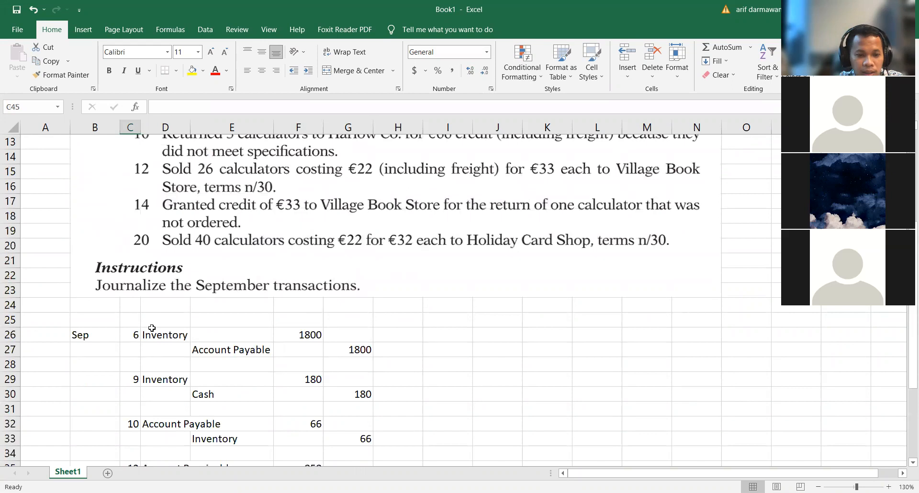
scroll(152, 327, "down", 5)
type("20")
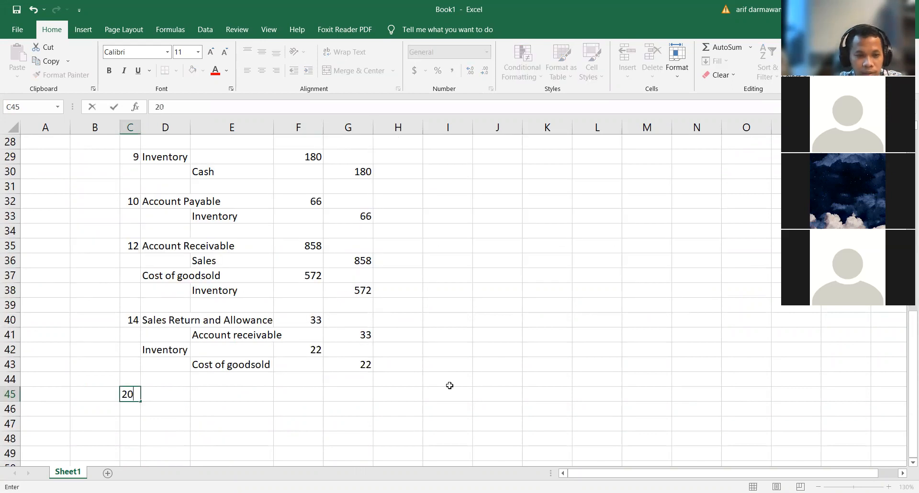
left_click(446, 380)
Step: Review the September 20 transaction and copy the September 12 account titles in D35:E38 to D45 for this sale
scroll(446, 380, "up", 2)
scroll(192, 204, "up", 2)
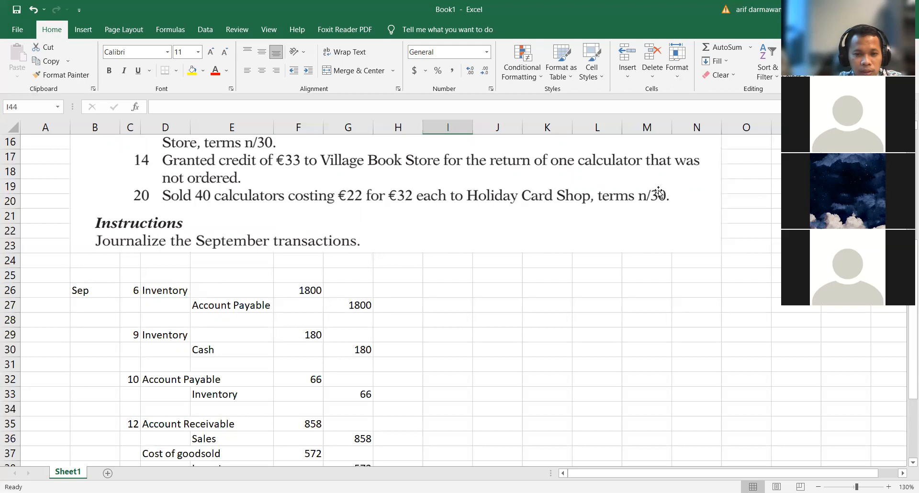
scroll(479, 393, "down", 6)
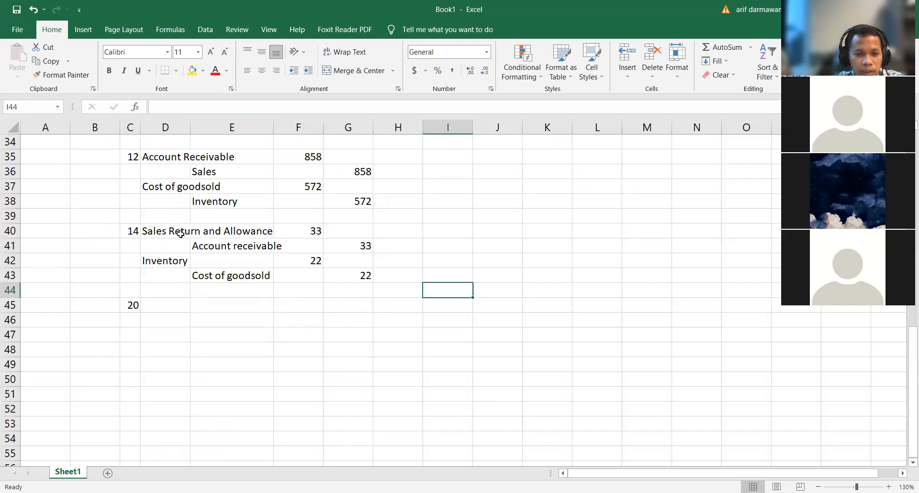
scroll(177, 236, "up", 2)
left_click_drag(154, 244, 238, 269)
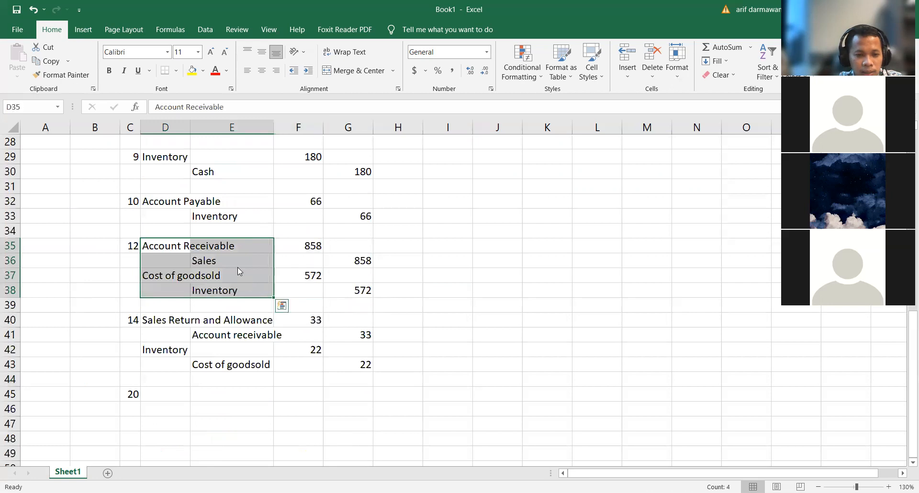
right_click(237, 267)
left_click(265, 226)
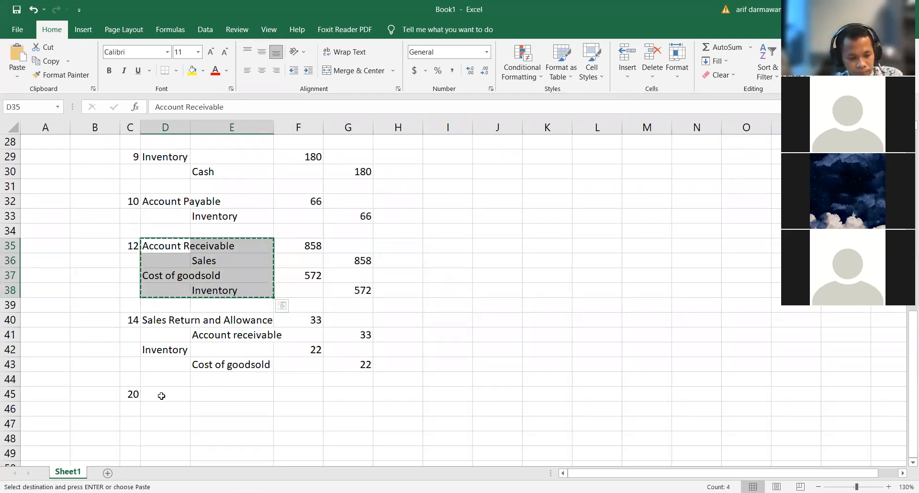
left_click(162, 391)
key("ctrl+v")
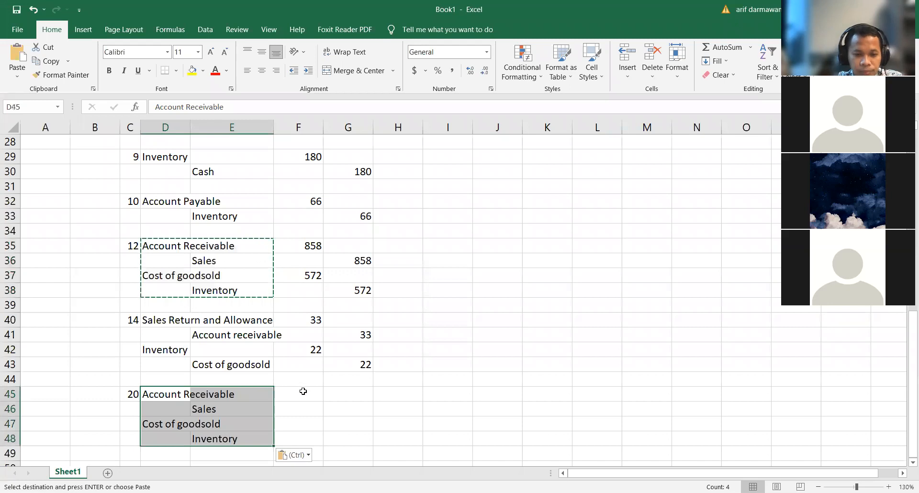
Step: Check the September 20 selling price and calculate the Account Receivable debit in F45 with +32*40
key("Right")
key("Right")
scroll(332, 375, "up", 4)
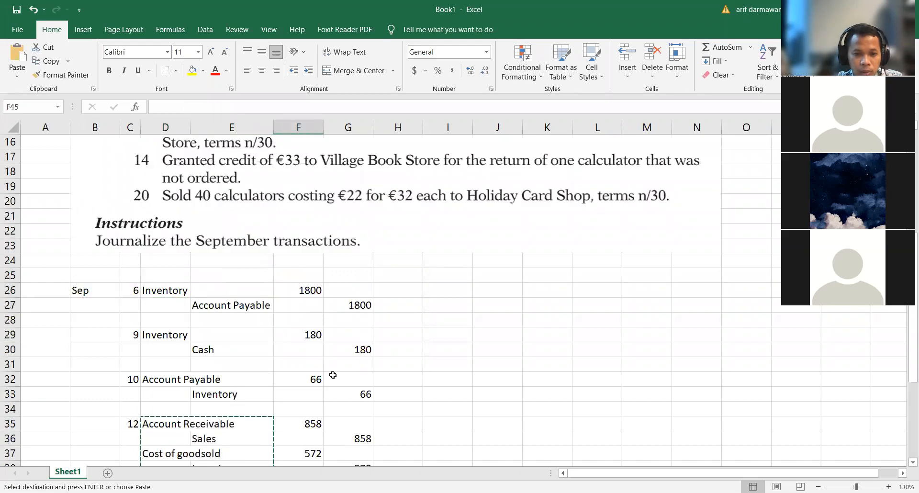
scroll(332, 375, "down", 5)
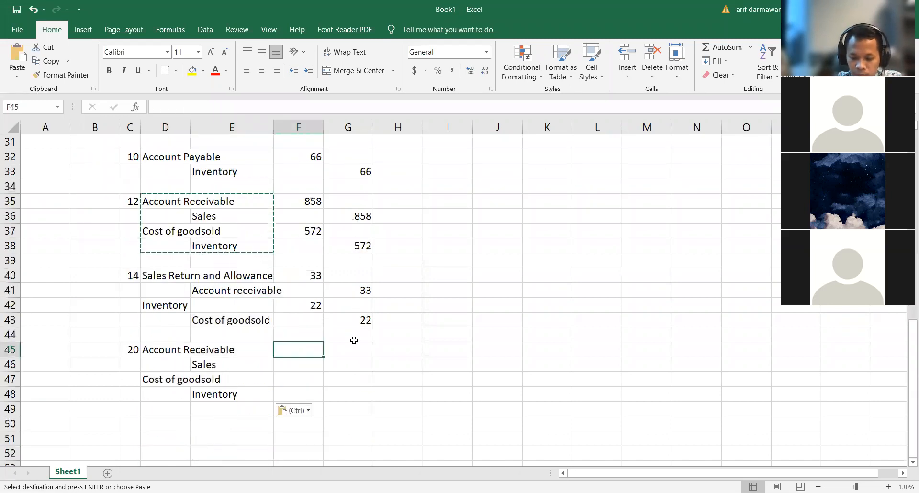
type("+32*1")
key("BackSpace")
type("40")
key("Return")
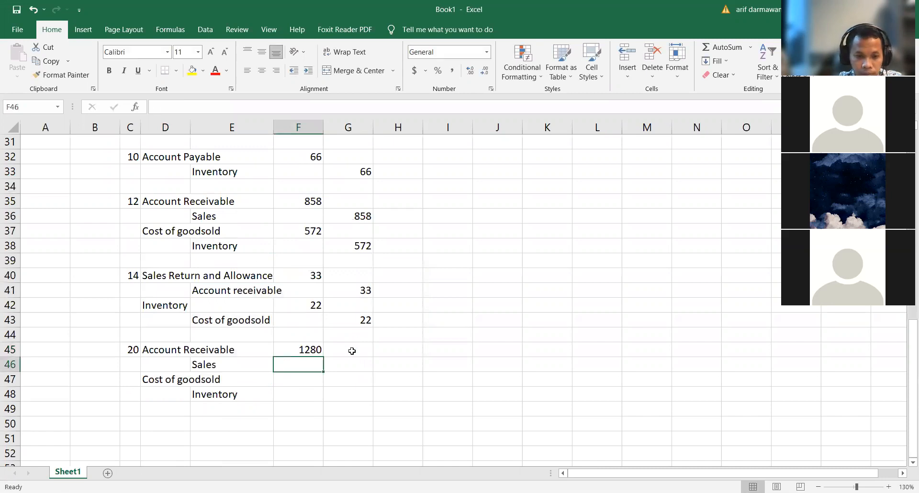
Step: Link the Sales credit in G46 to the Account Receivable debit in F45 by formula
left_click(357, 369)
type("+")
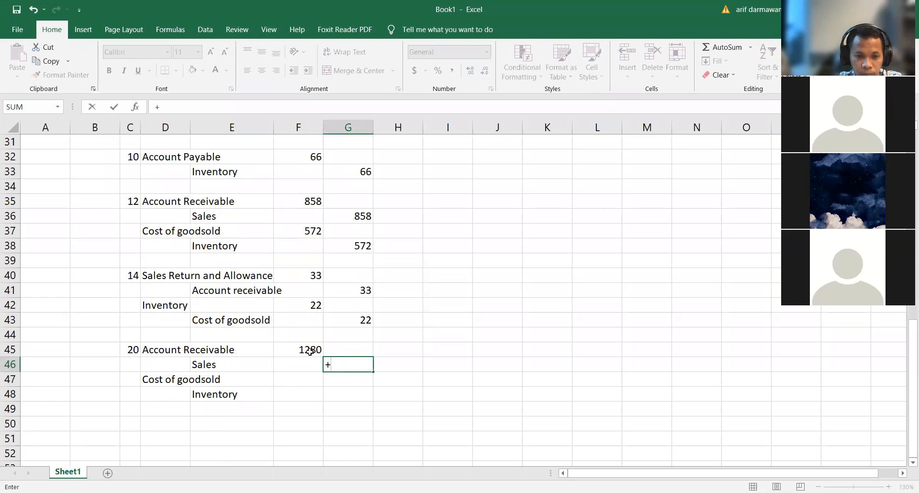
left_click(307, 351)
key("Return")
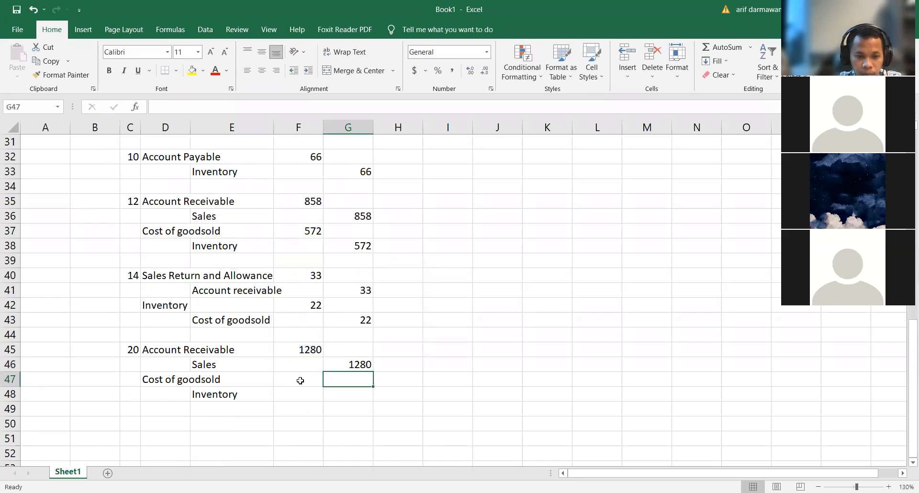
Step: Check the unit cost of the September 20 sale and calculate the Cost of goodsold debit in F47 with +22*40
left_click(300, 379)
scroll(296, 377, "up", 4)
scroll(295, 375, "up", 2)
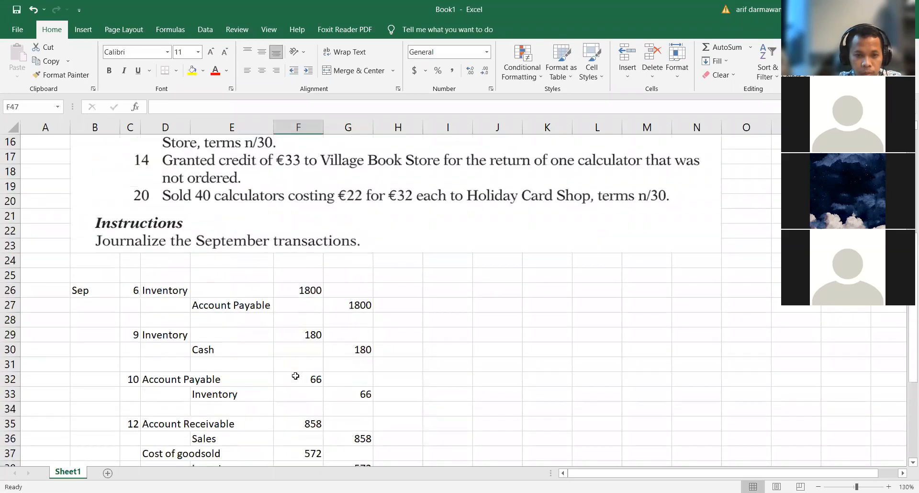
scroll(294, 376, "down", 6)
type("+22*40")
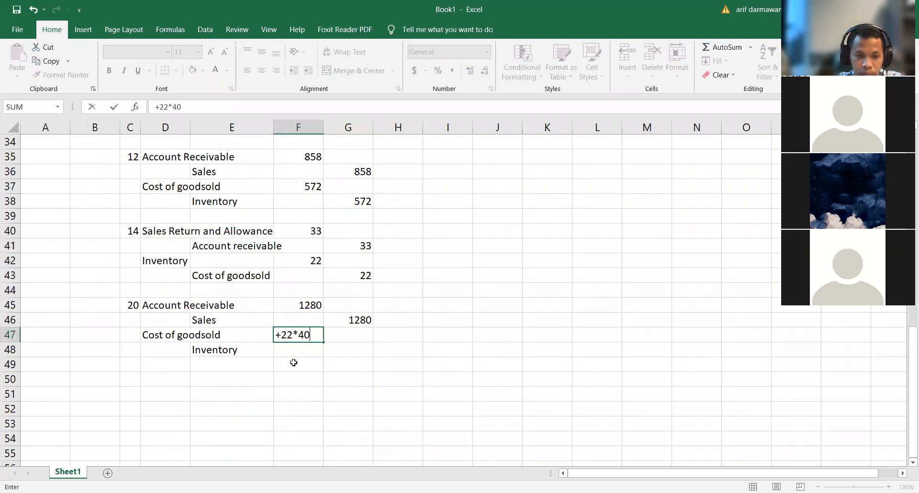
key("Return")
Step: Link the Inventory credit in G48 to the Cost of goodsold debit in F47 by formula
key("Right")
type("+")
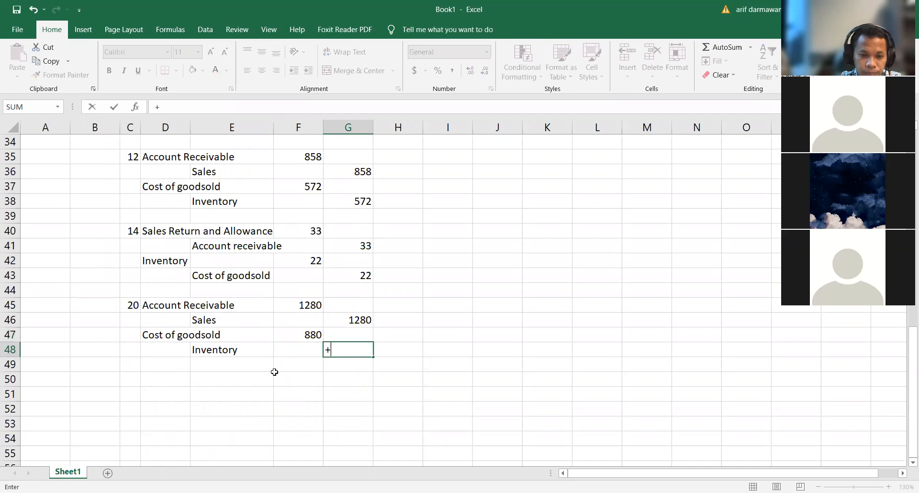
left_click(296, 337)
key("Return")
left_click(460, 316)
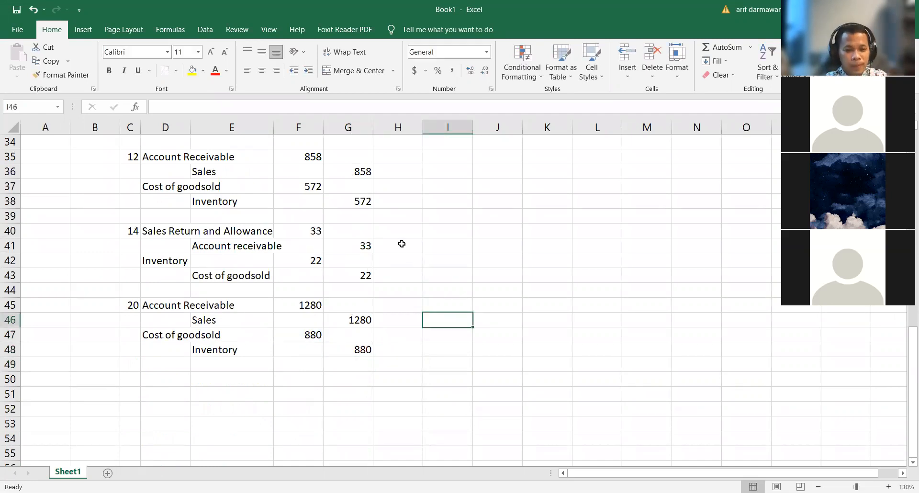
Step: Total the debits in F50 with =SUM(F26:F49) and fill the formula across to G50 for the credits
left_click(307, 376)
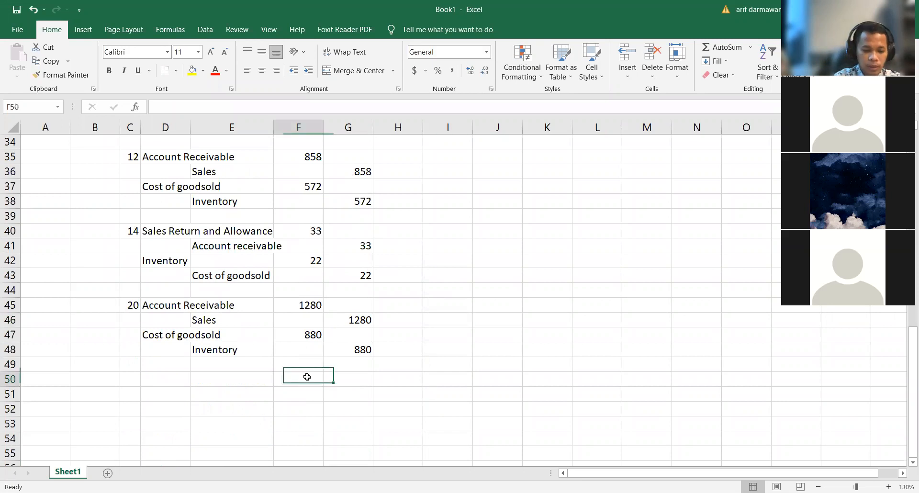
double_click(307, 377)
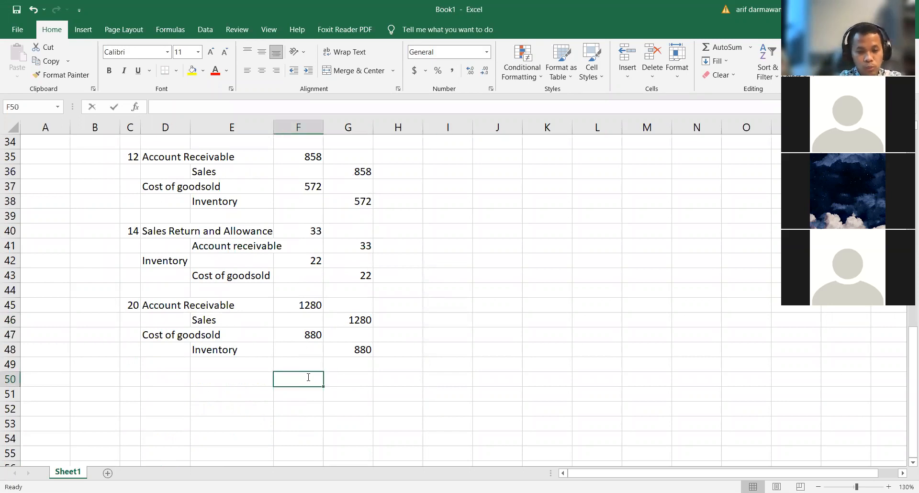
type("=sum(")
left_click_drag(307, 365, 301, 221)
key("Return")
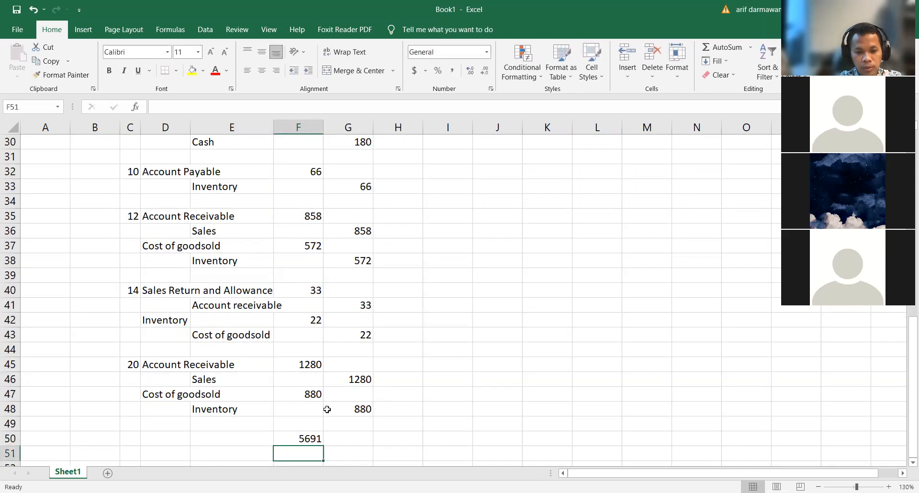
left_click(318, 440)
left_click_drag(323, 446, 374, 445)
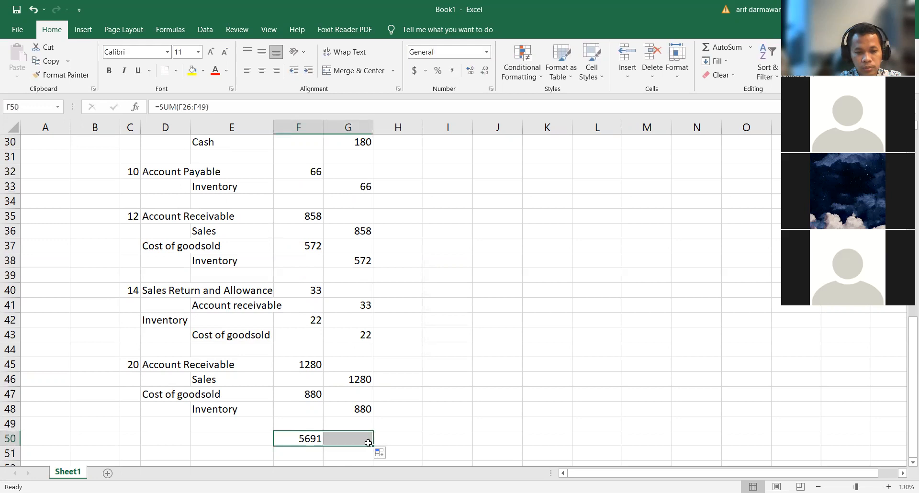
Step: Apply the comma number format to all debit and credit amounts and their totals in F26:G50
left_click(306, 454)
left_click_drag(306, 438, 354, 141)
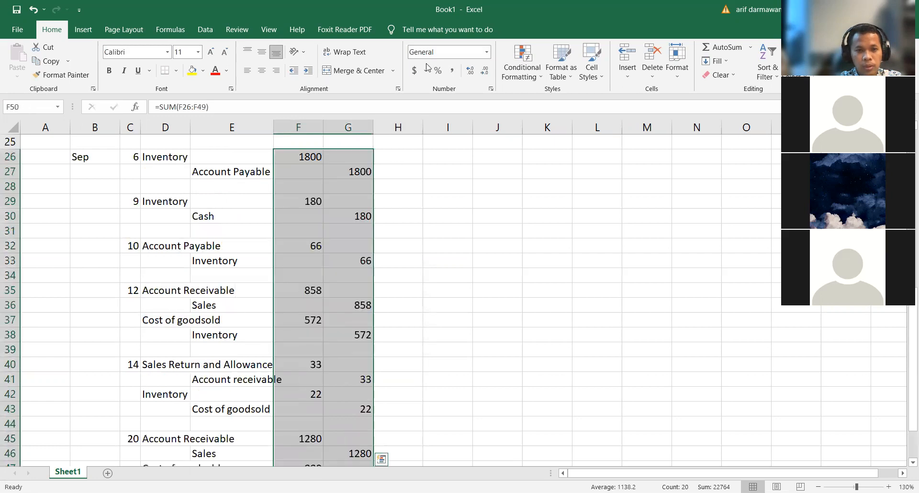
left_click(452, 70)
scroll(429, 304, "down", 5)
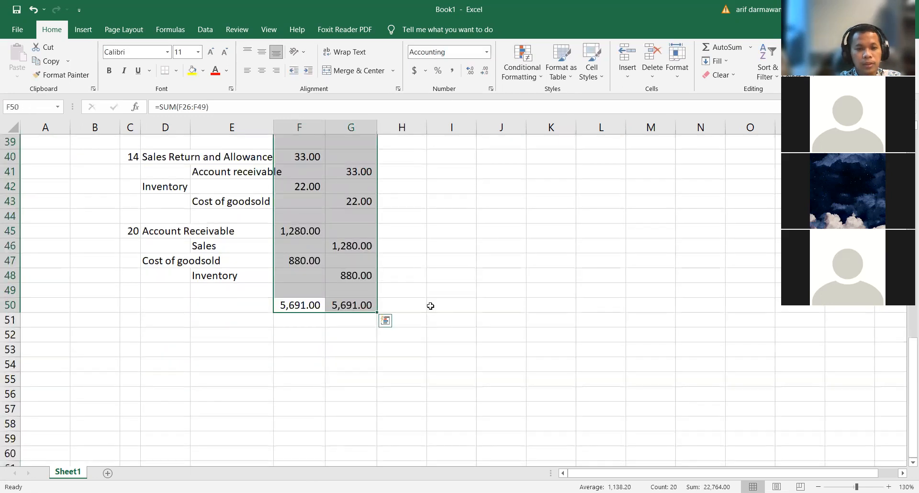
Step: Remove the decimal places from all debit and credit amounts and totals in F26:G50
left_click(430, 305)
left_click_drag(299, 305, 354, 141)
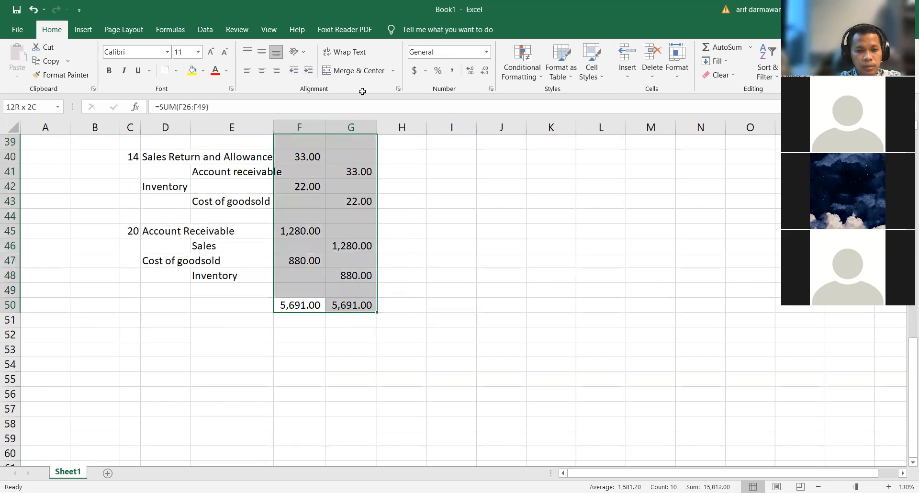
left_click_drag(362, 92, 338, 315)
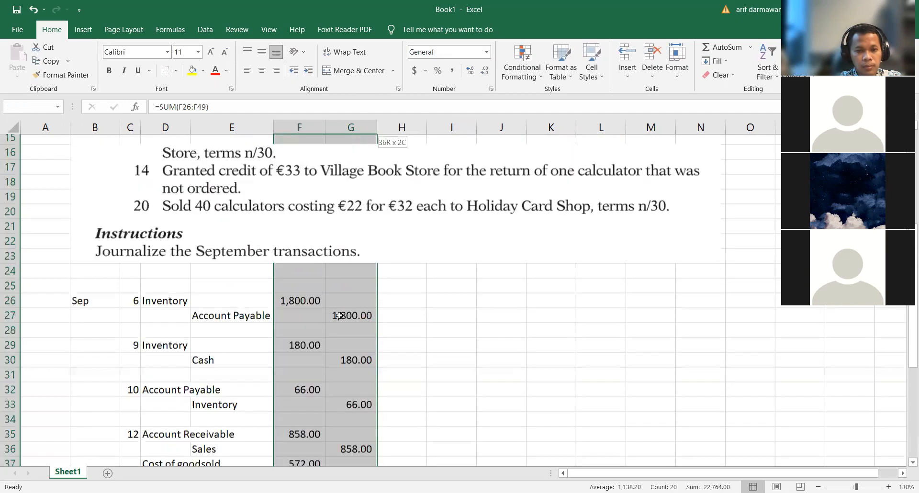
left_click(485, 71)
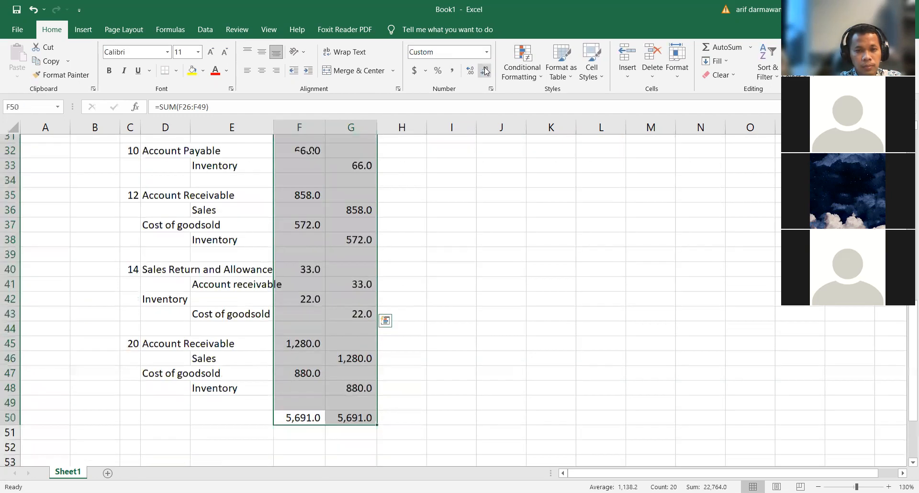
left_click(485, 71)
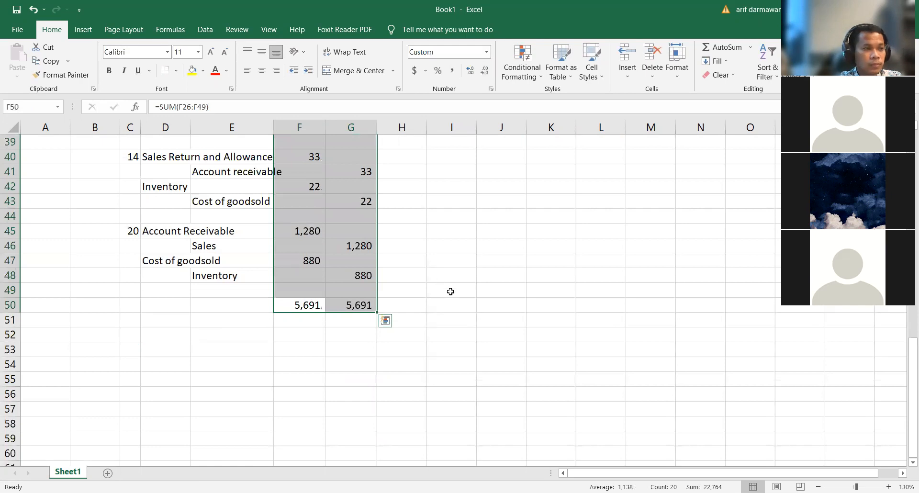
left_click(437, 287)
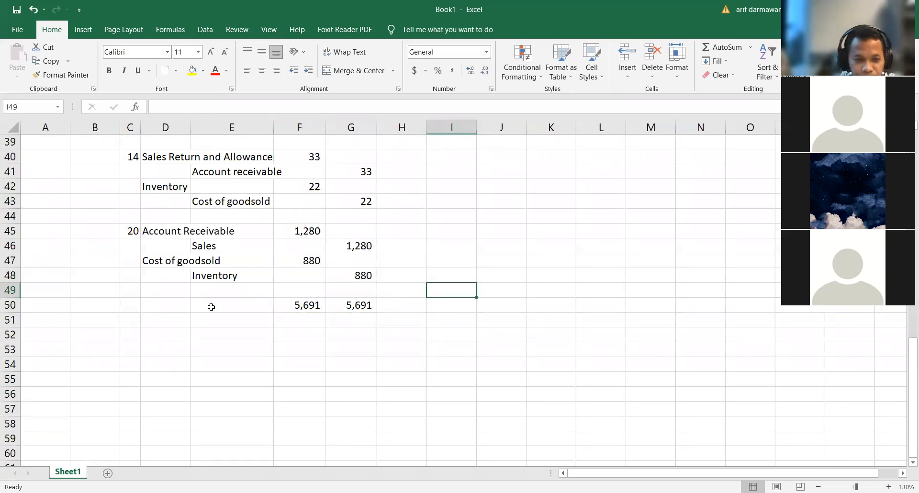
Step: Merge and center B25:C25 above the journal's date columns and enter the heading Date
scroll(209, 306, "up", 1)
scroll(209, 304, "up", 8)
scroll(238, 273, "down", 2)
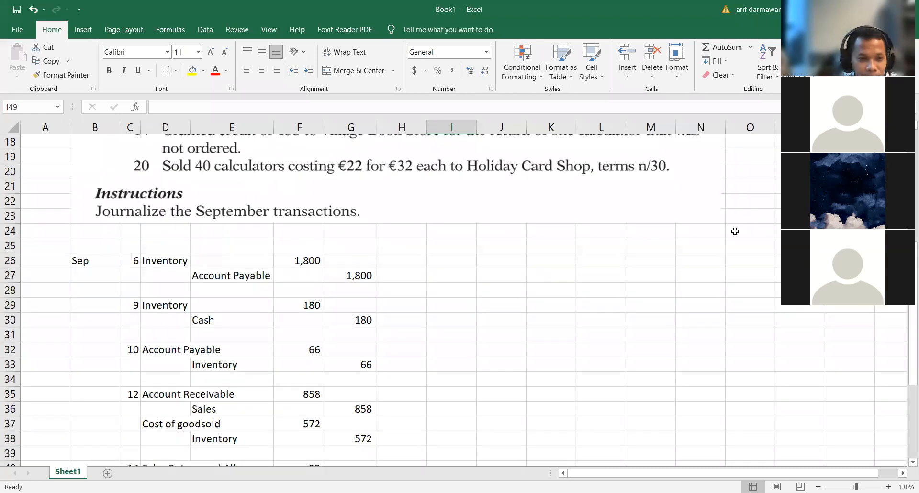
left_click(103, 244)
left_click_drag(125, 243, 132, 245)
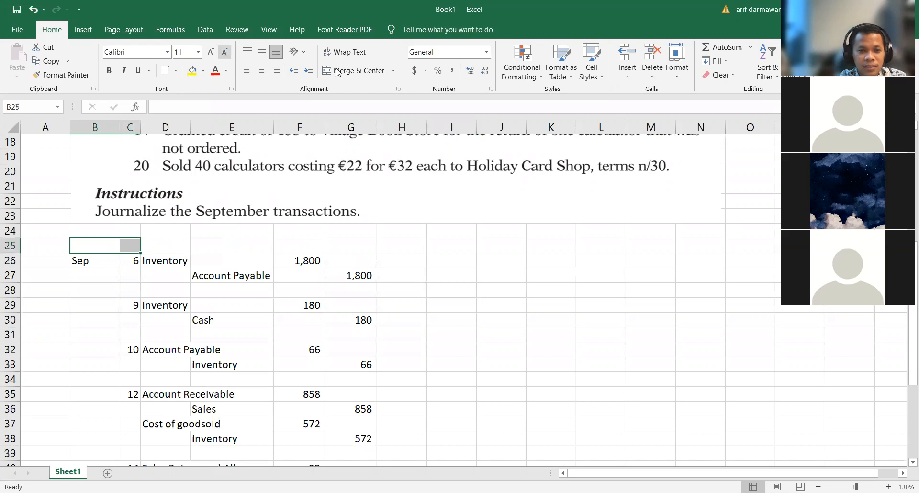
type("Date")
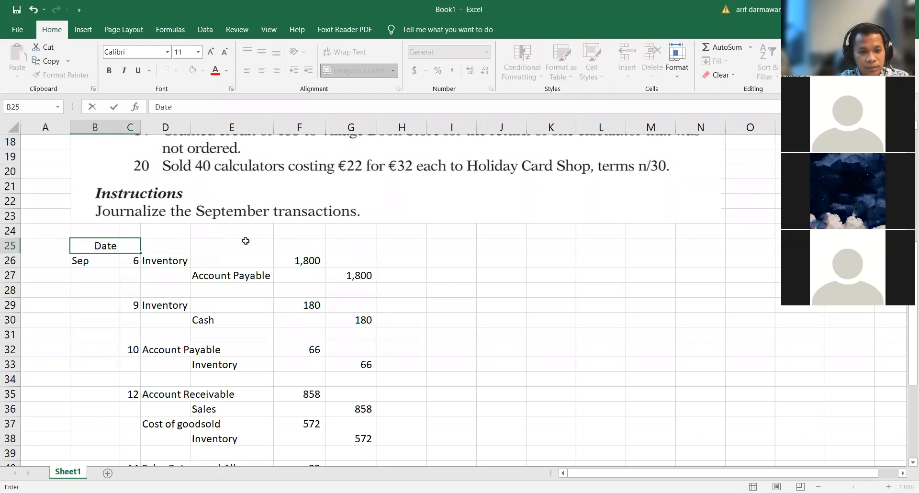
Step: Merge and center D25:E25 above the account names and enter the heading Descriptions
left_click_drag(175, 242, 248, 241)
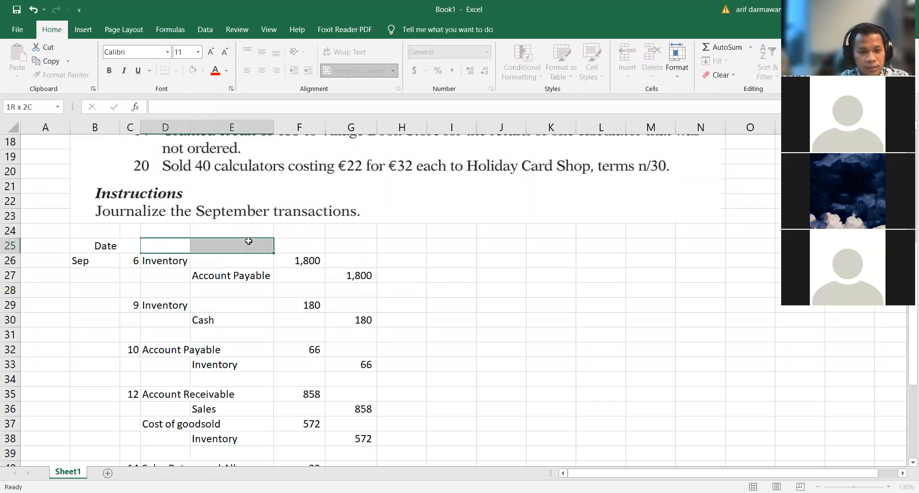
left_click(352, 70)
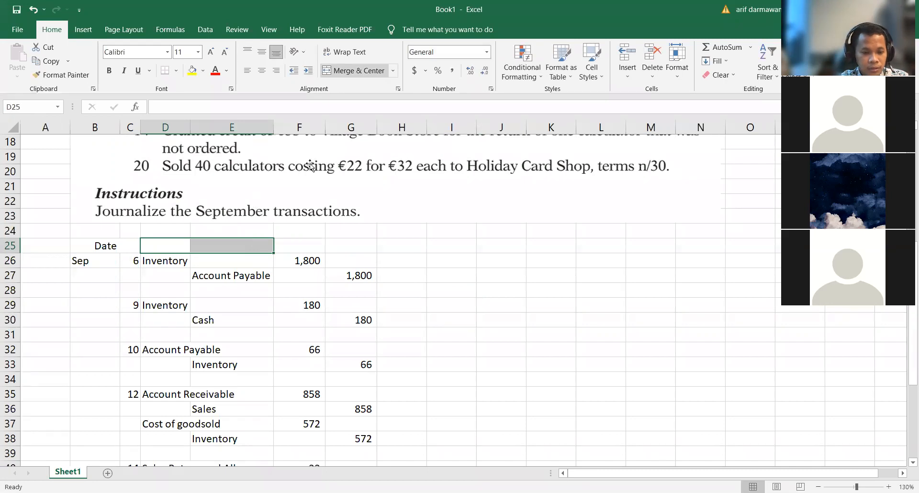
type("Des")
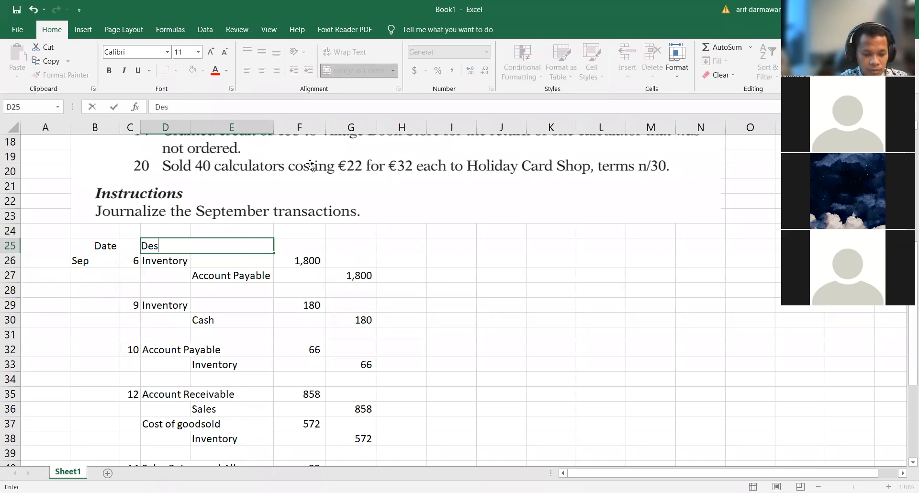
type("criptions")
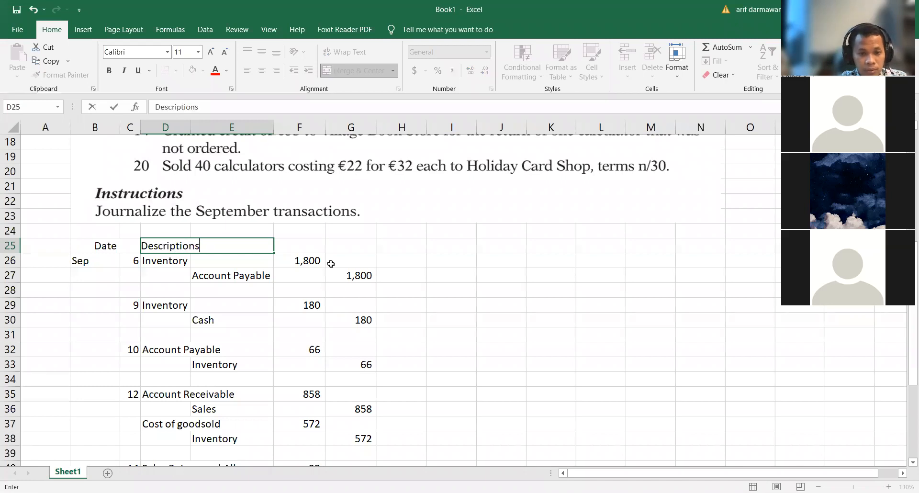
left_click(335, 305)
Step: Enter the headings Debit in F25 and Credit in G25 above the amount columns
left_click(310, 246)
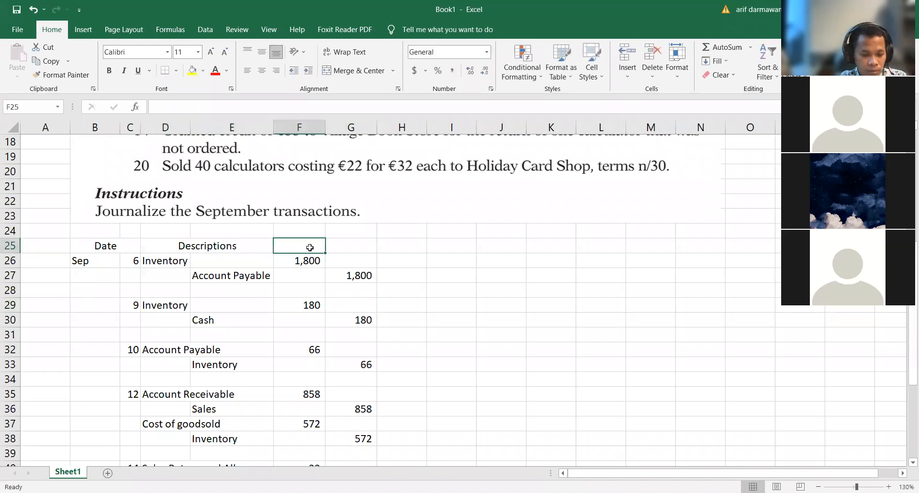
type("Debit")
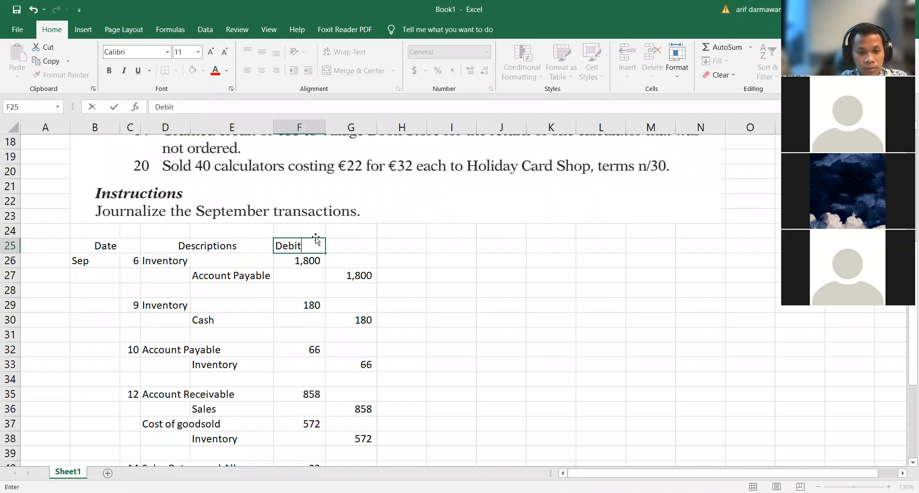
left_click(363, 246)
type("Credit")
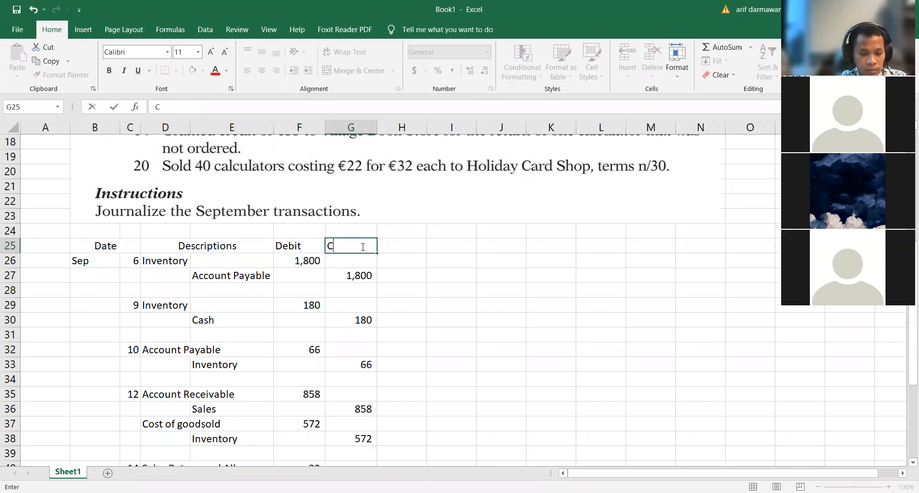
left_click(400, 299)
Step: Make the journal's heading row B25:G25 bold
left_click_drag(84, 245, 205, 248)
left_click_drag(353, 251, 353, 249)
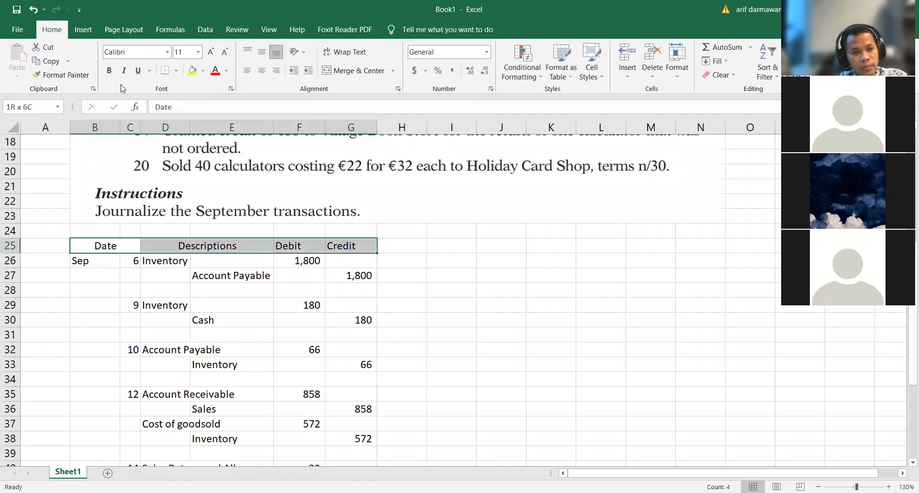
key("ctrl+b")
left_click(230, 364)
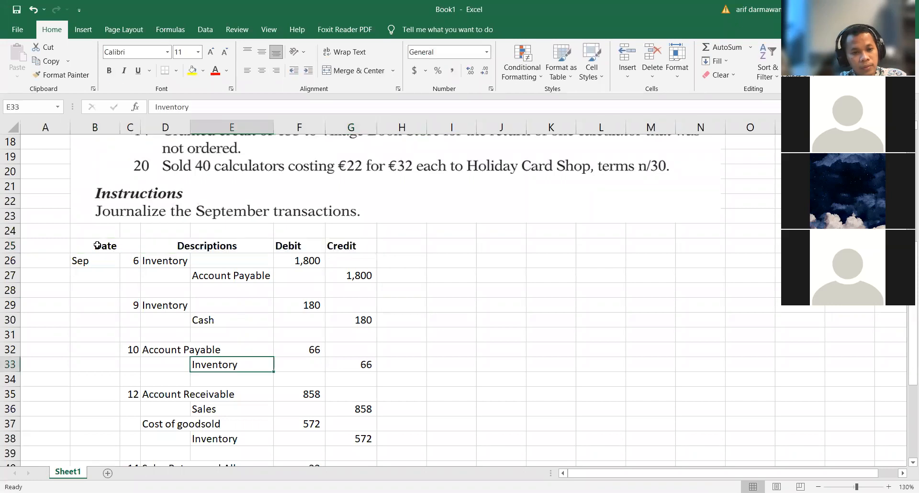
Step: Apply all borders to the whole journal table from the headings through the totals, B25:G50
left_click_drag(96, 246, 354, 433)
left_click(176, 70)
left_click(183, 174)
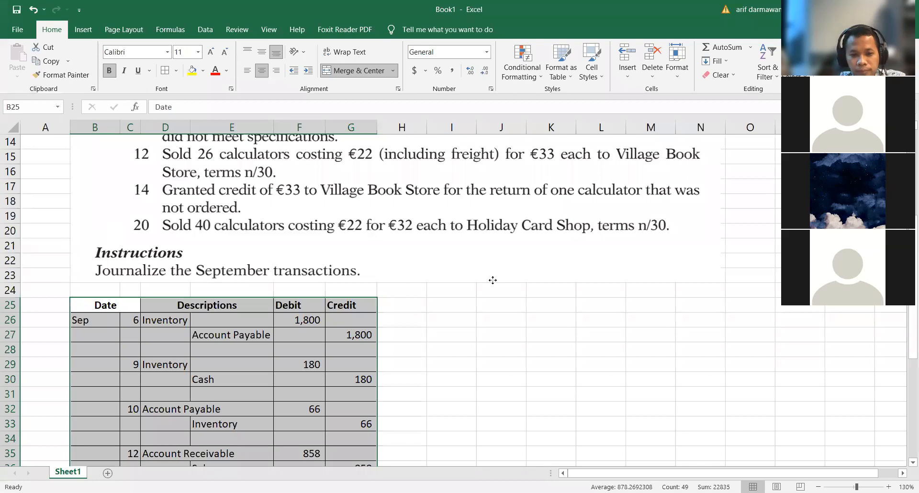
left_click(171, 280)
left_click(472, 310)
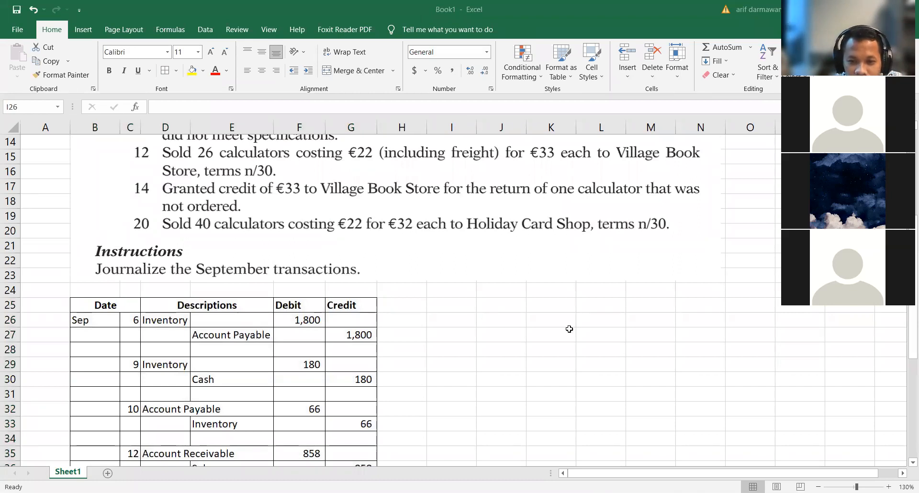
Step: Look over the bordered journal and review the inventory lines in the September 6, 9 and 10 entries
scroll(436, 336, "down", 2)
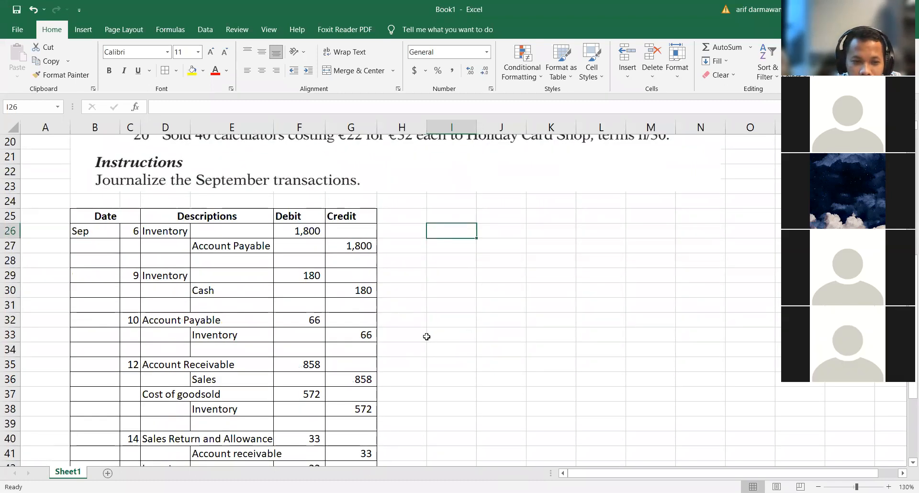
scroll(427, 337, "down", 1)
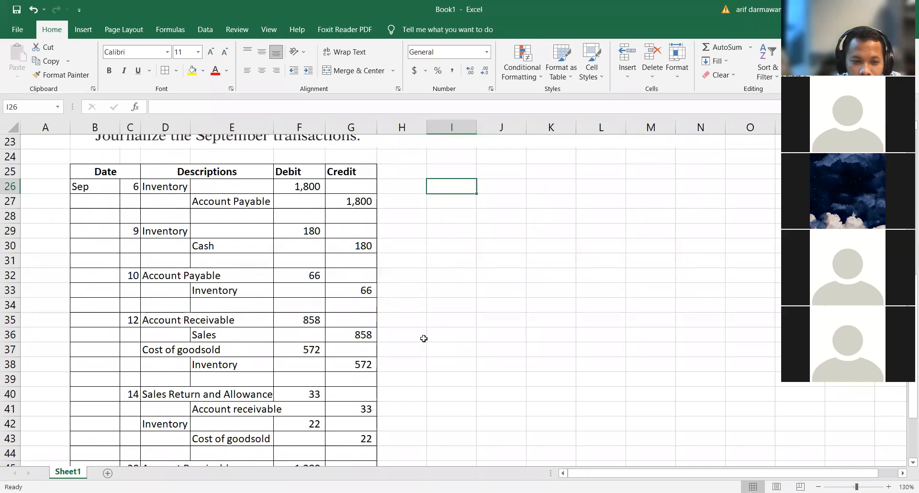
scroll(423, 338, "down", 1)
scroll(423, 338, "down", 1)
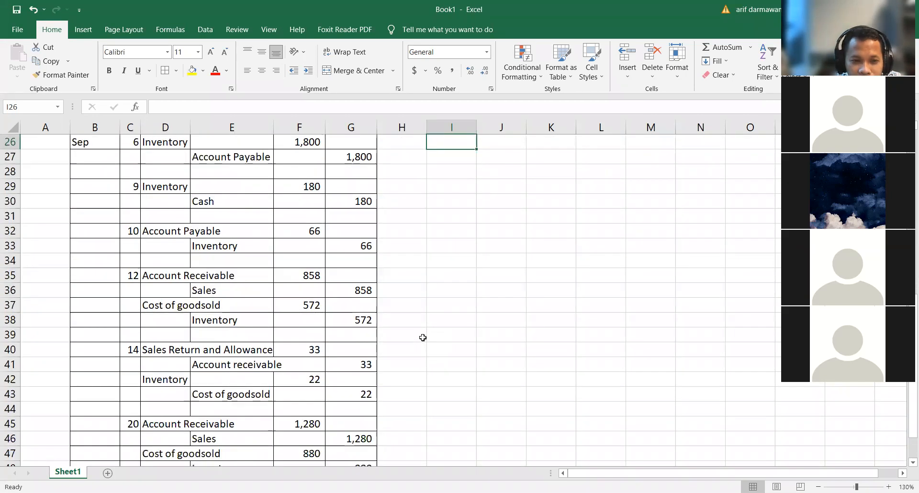
scroll(423, 338, "up", 1)
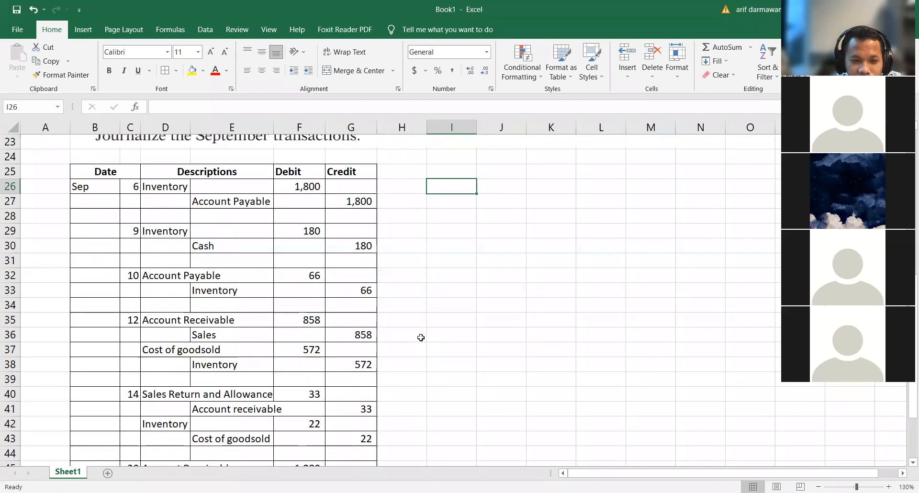
left_click(162, 186)
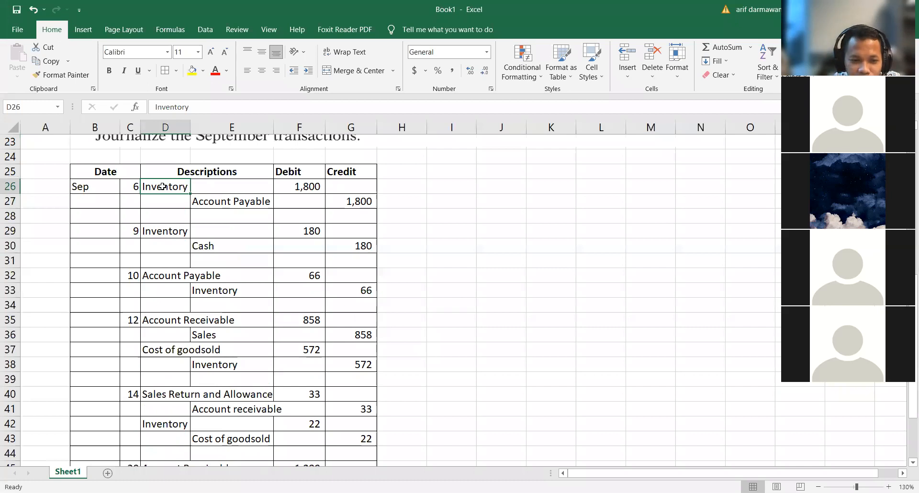
left_click(219, 335)
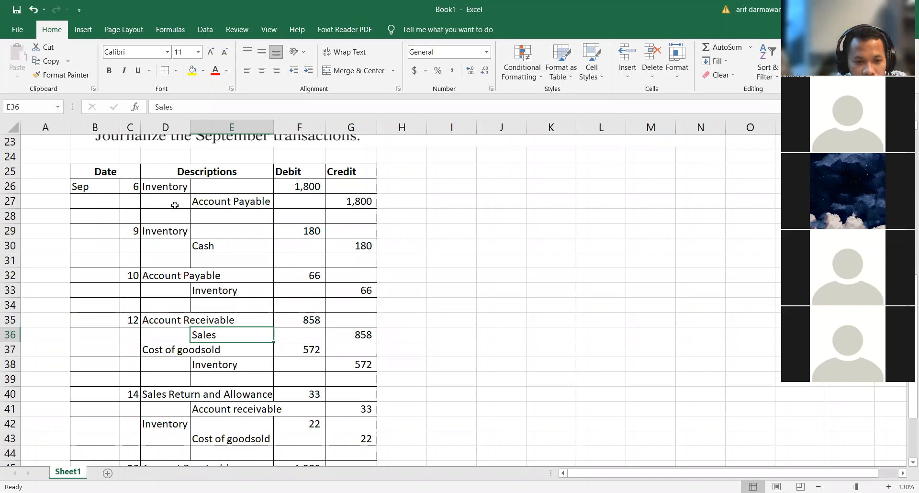
left_click(158, 187)
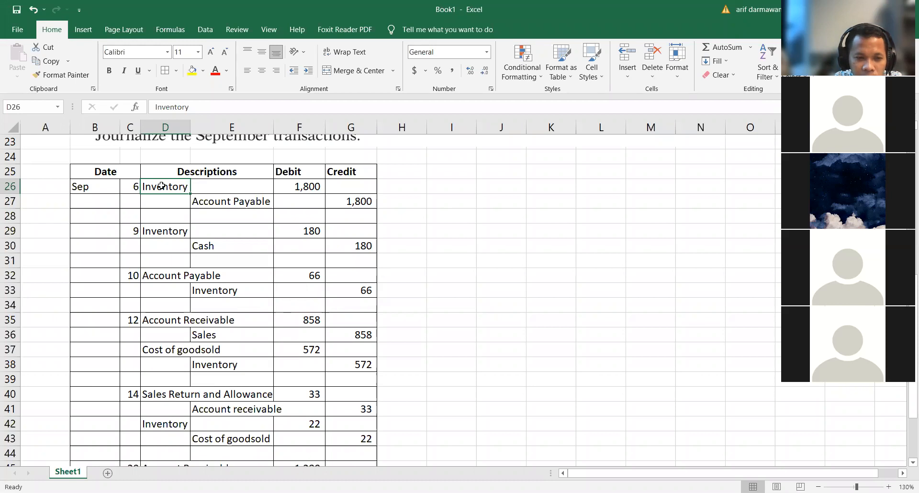
left_click(162, 234)
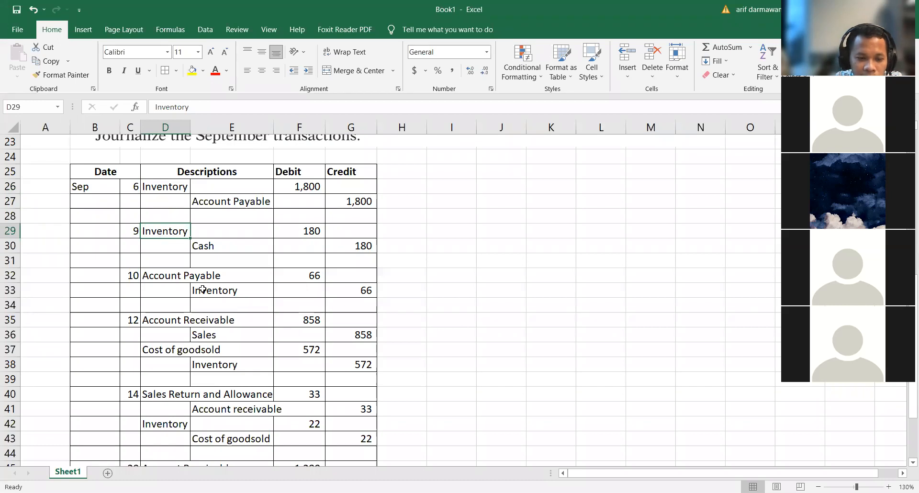
left_click(240, 291)
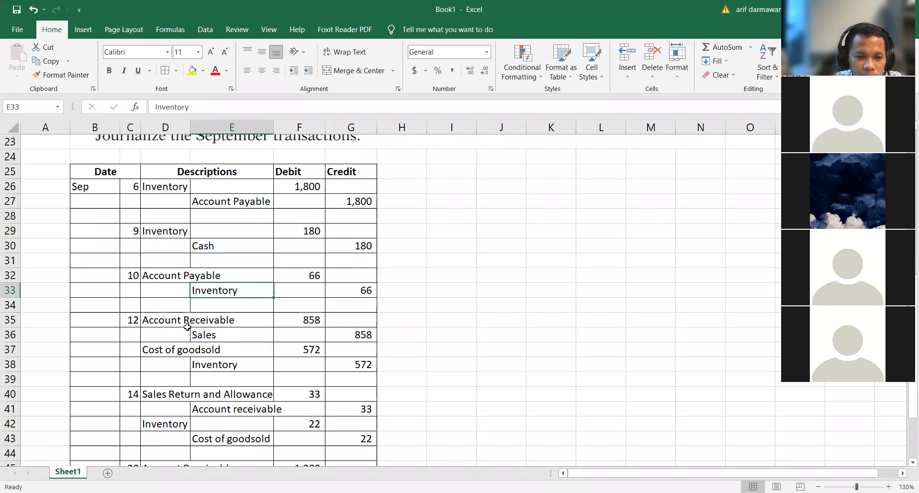
Step: Review the account lines of the September 12 sale, September 14 return and September 20 sale entries, down to the totals
left_click(163, 316)
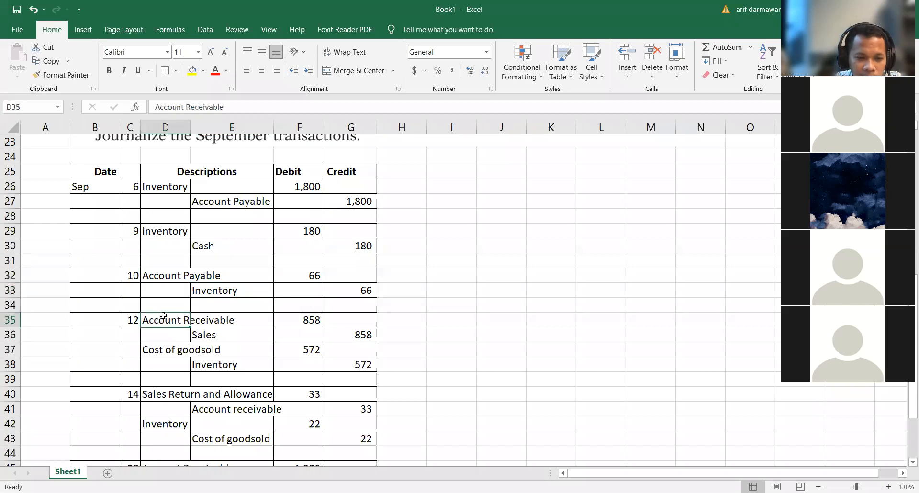
left_click(217, 335)
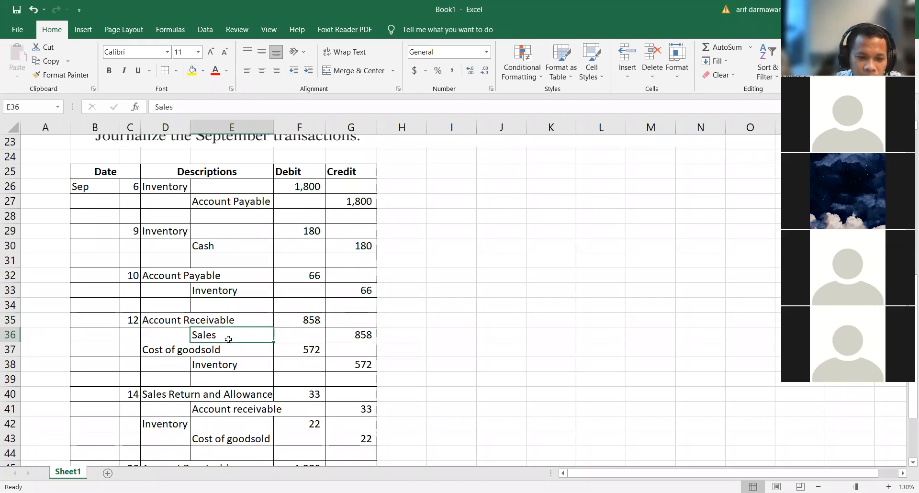
left_click(152, 349)
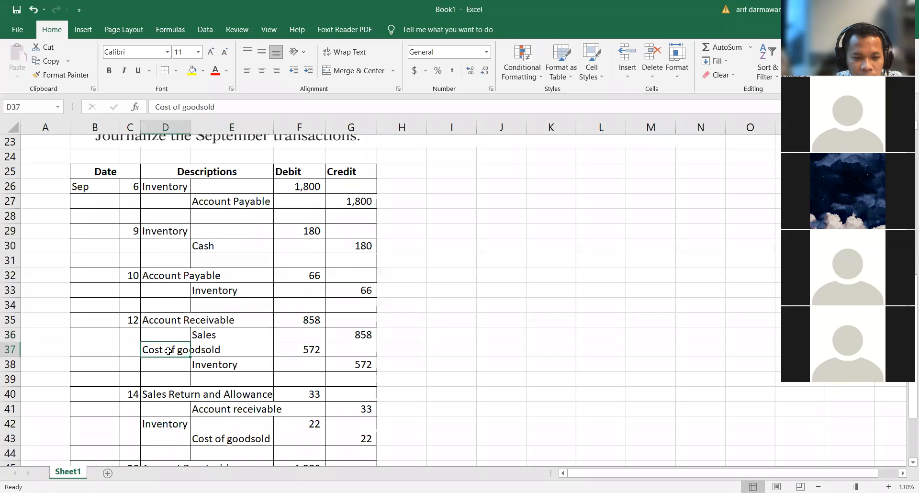
left_click(211, 360)
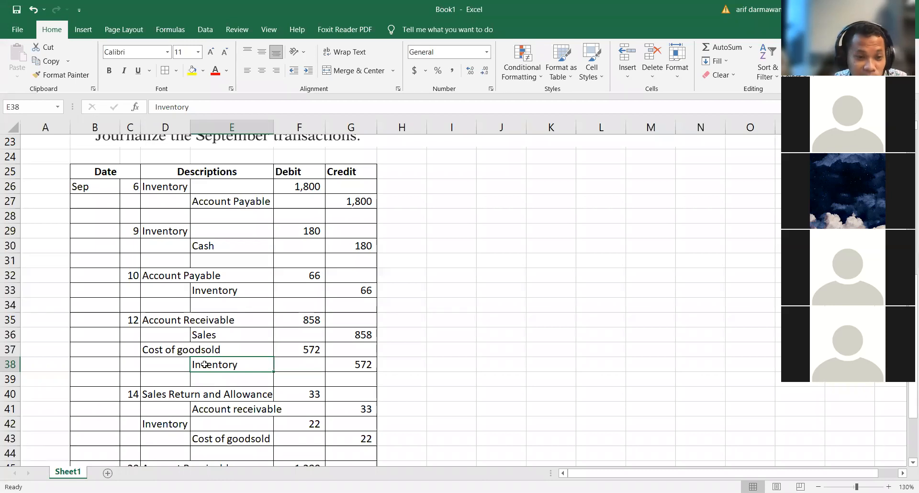
left_click(160, 348)
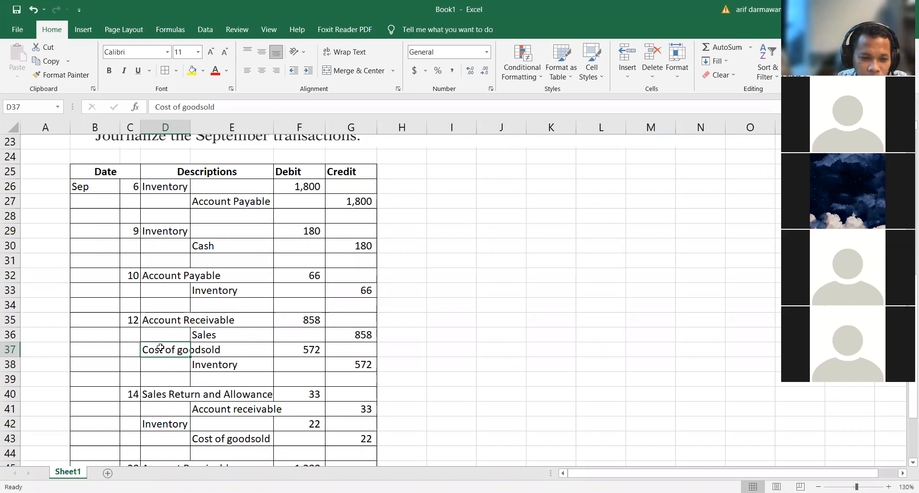
scroll(160, 347, "down", 1)
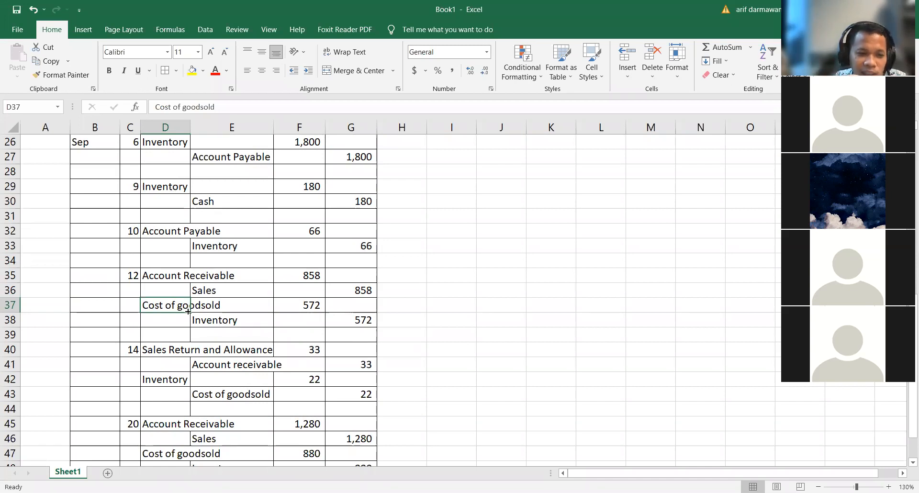
left_click_drag(150, 352, 201, 357)
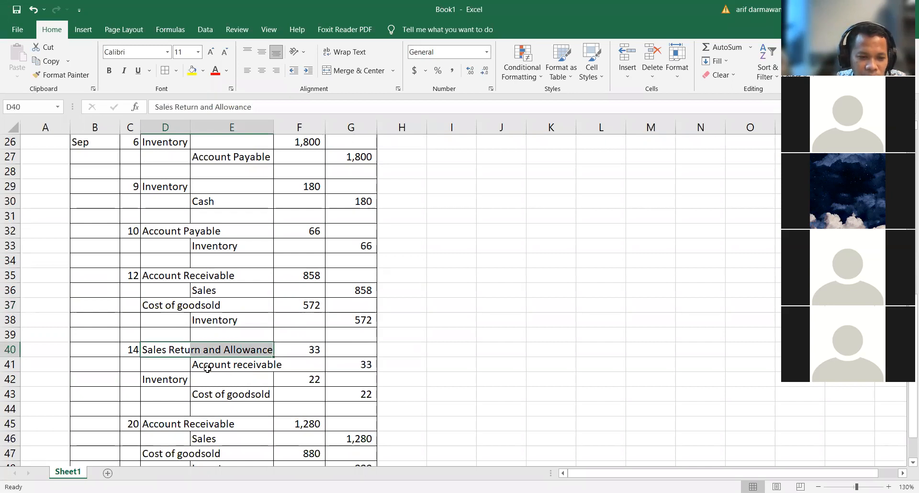
left_click(209, 366)
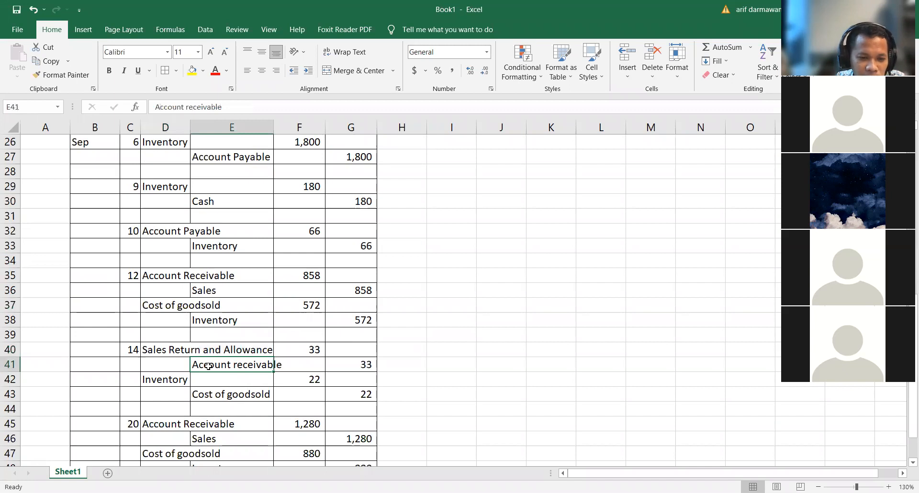
left_click(162, 381)
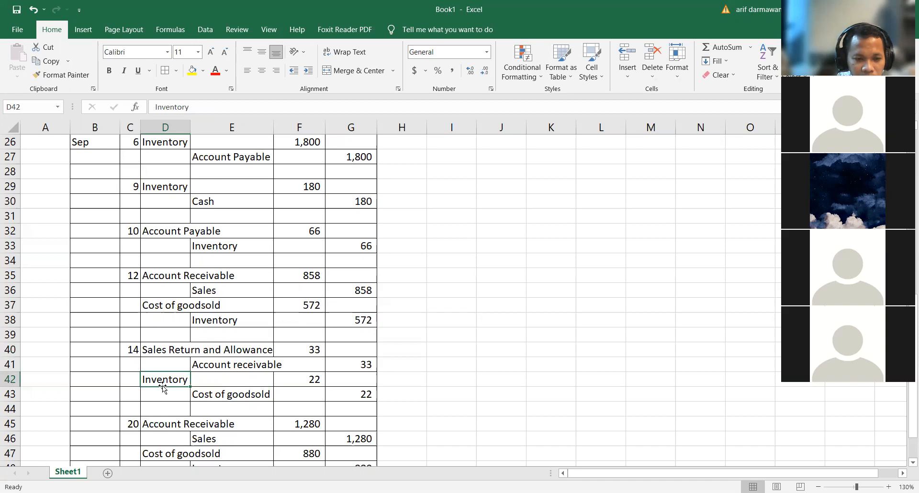
left_click(153, 305)
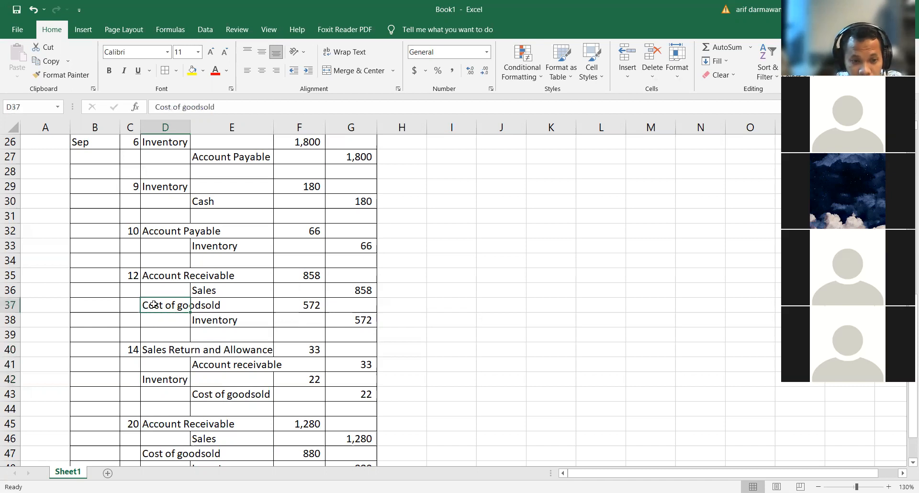
scroll(168, 395, "down", 1)
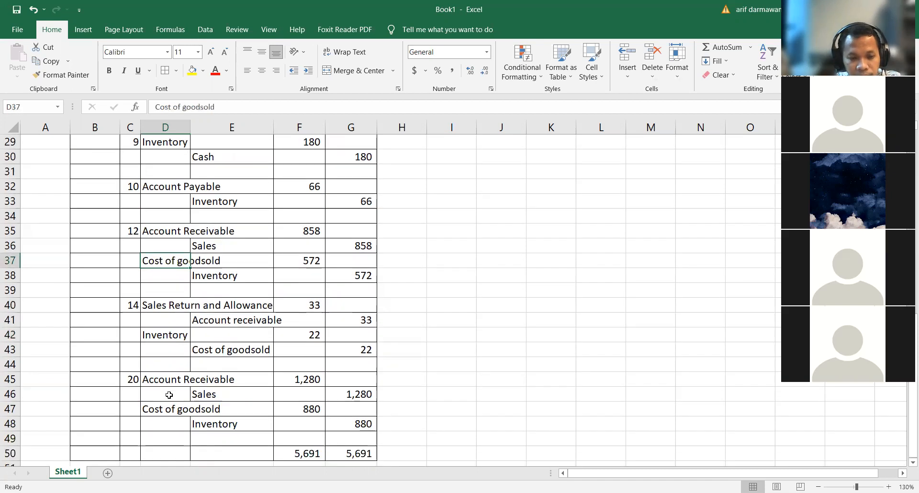
scroll(169, 395, "down", 1)
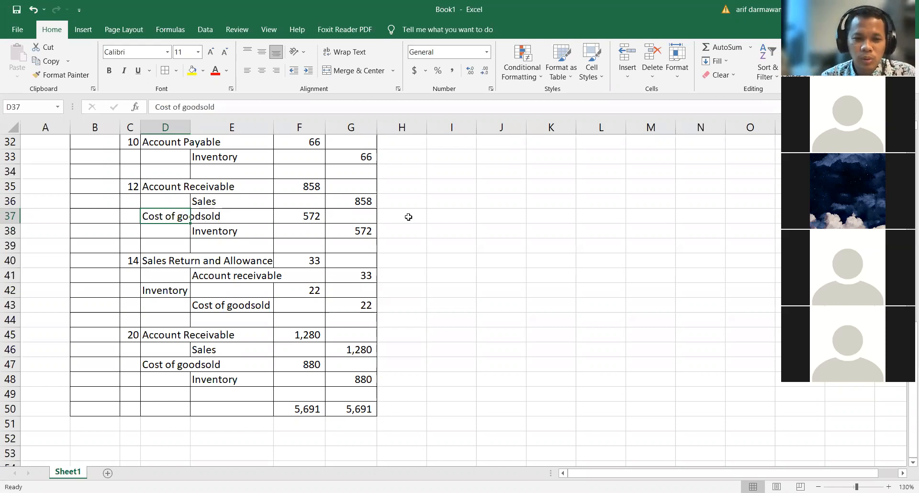
Step: Make the debit and credit totals in F50:G50 bold
left_click(418, 244)
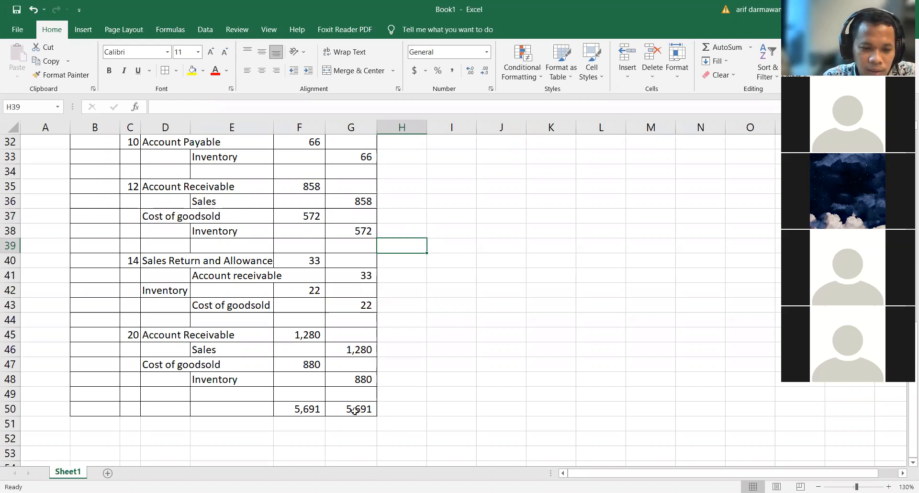
left_click_drag(337, 409, 295, 409)
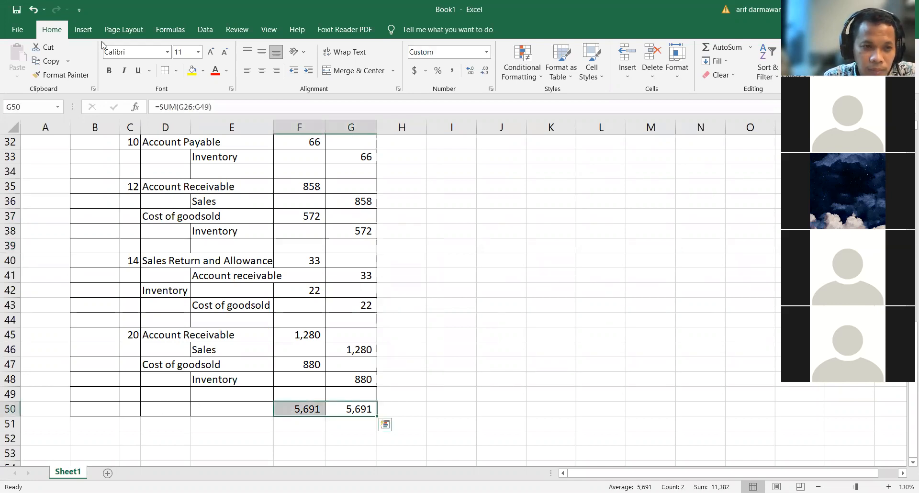
left_click(110, 71)
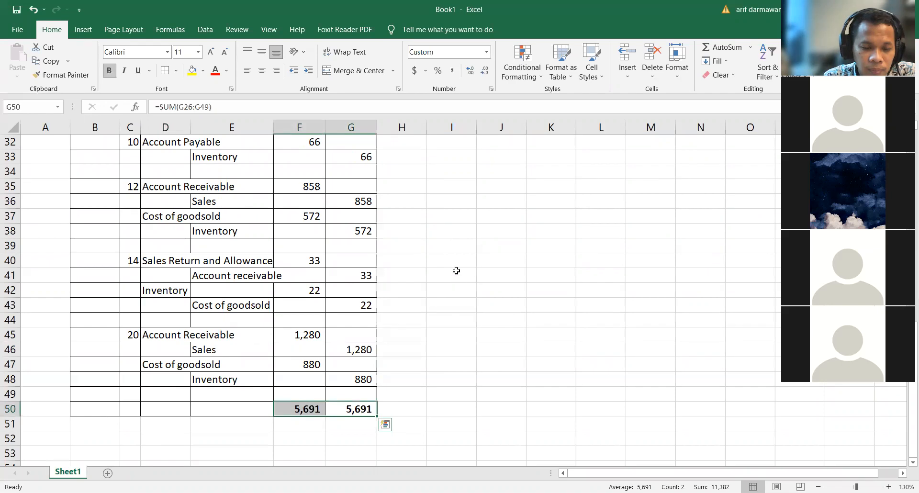
left_click(456, 271)
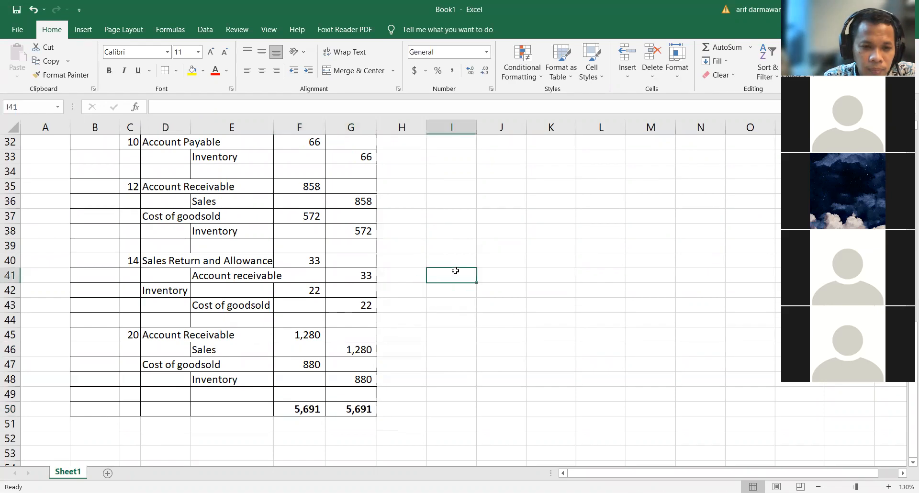
scroll(455, 268, "up", 7)
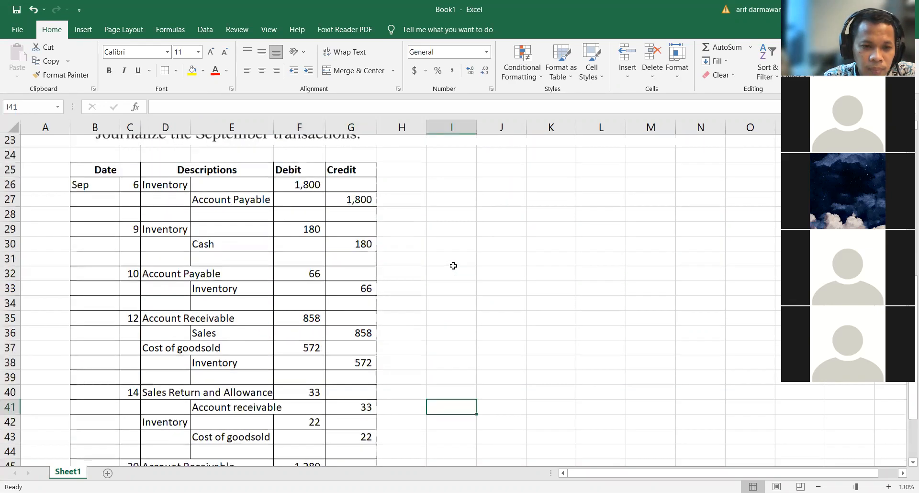
scroll(455, 264, "up", 3)
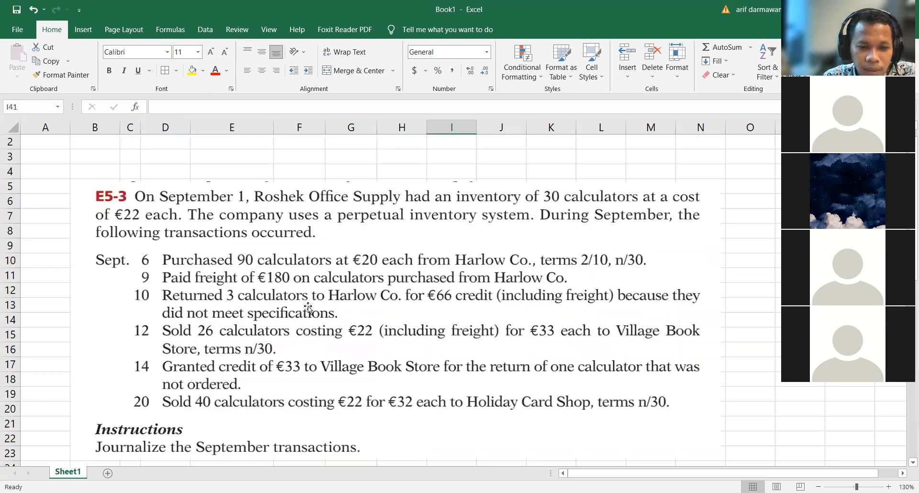